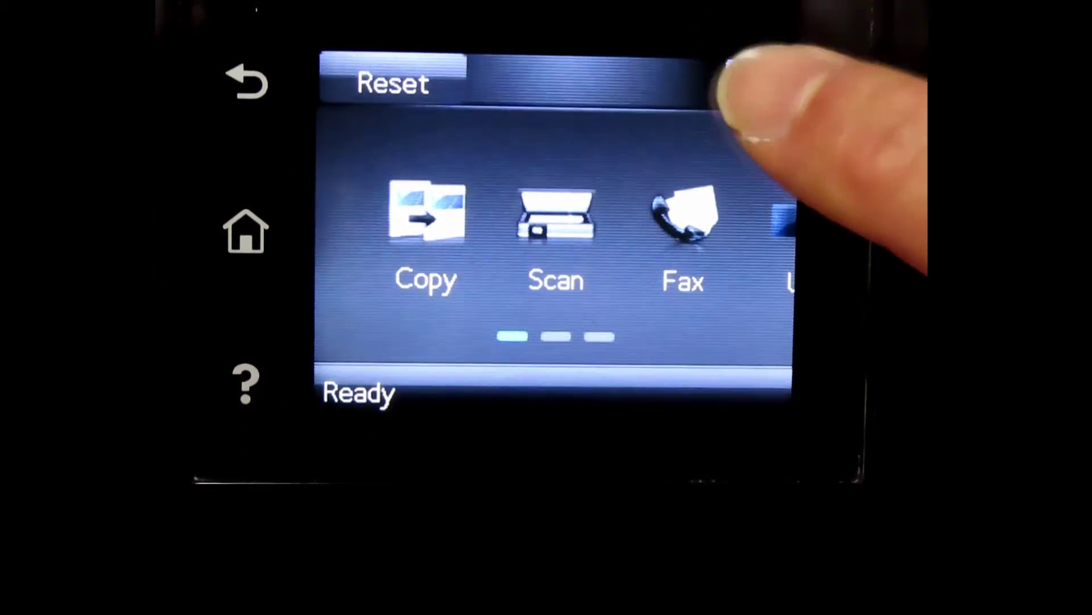
View the printer's network status with IPv4 address 192.168.50.252 and dismiss it.
left_click(762, 83)
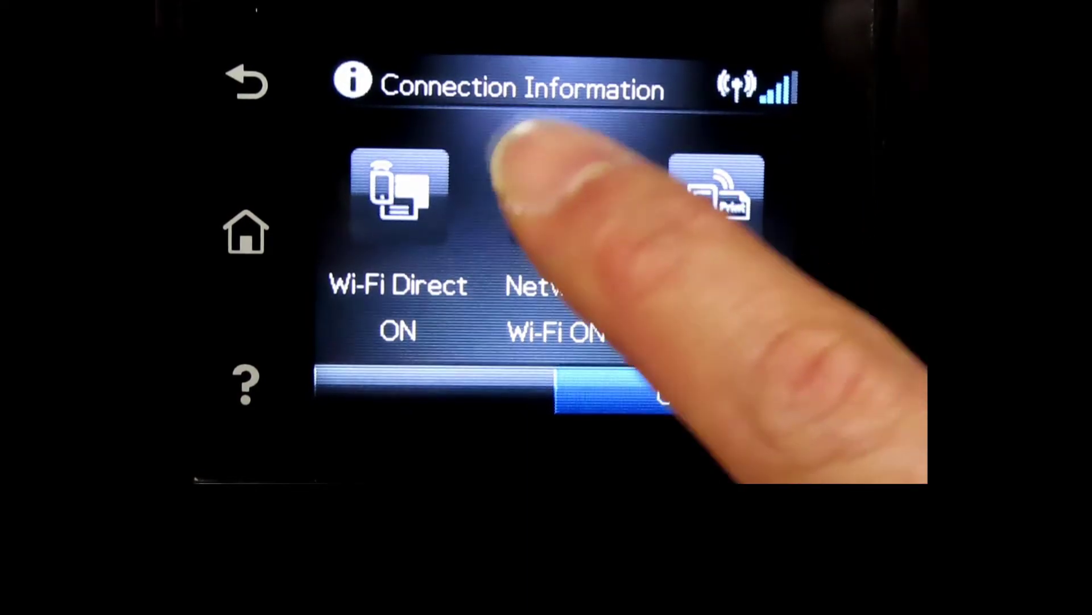
left_click(559, 199)
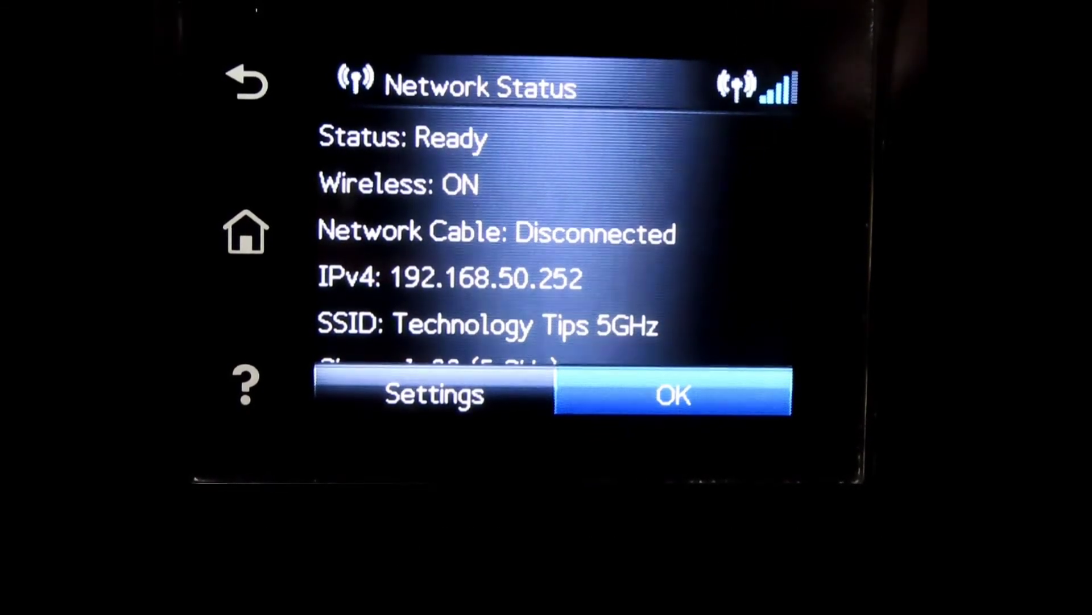
left_click(683, 389)
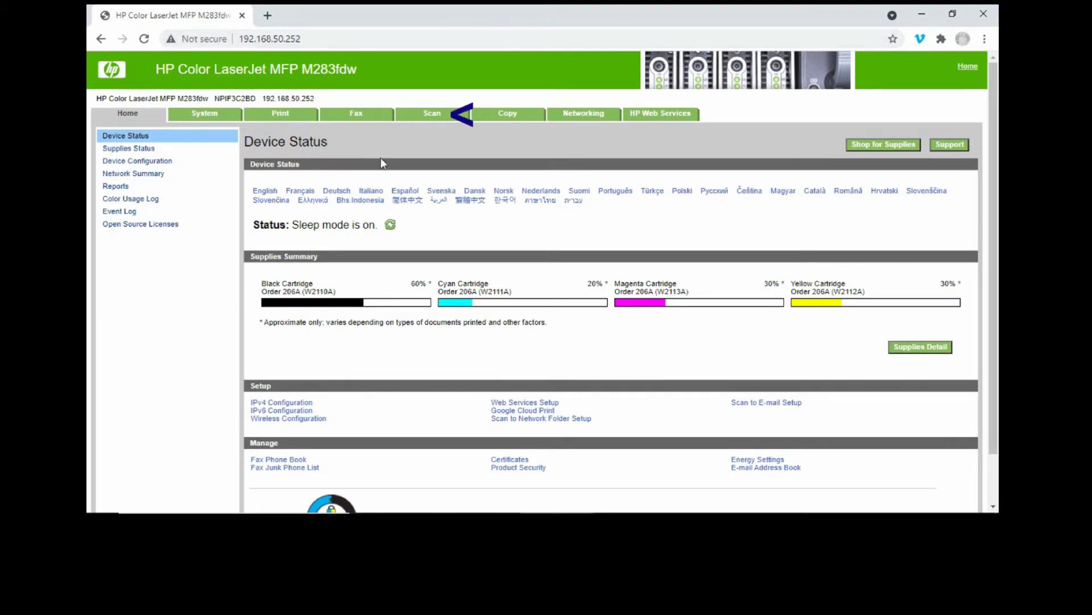
Start a new outgoing e-mail profile from Scan to E-mail Setup.
left_click(434, 114)
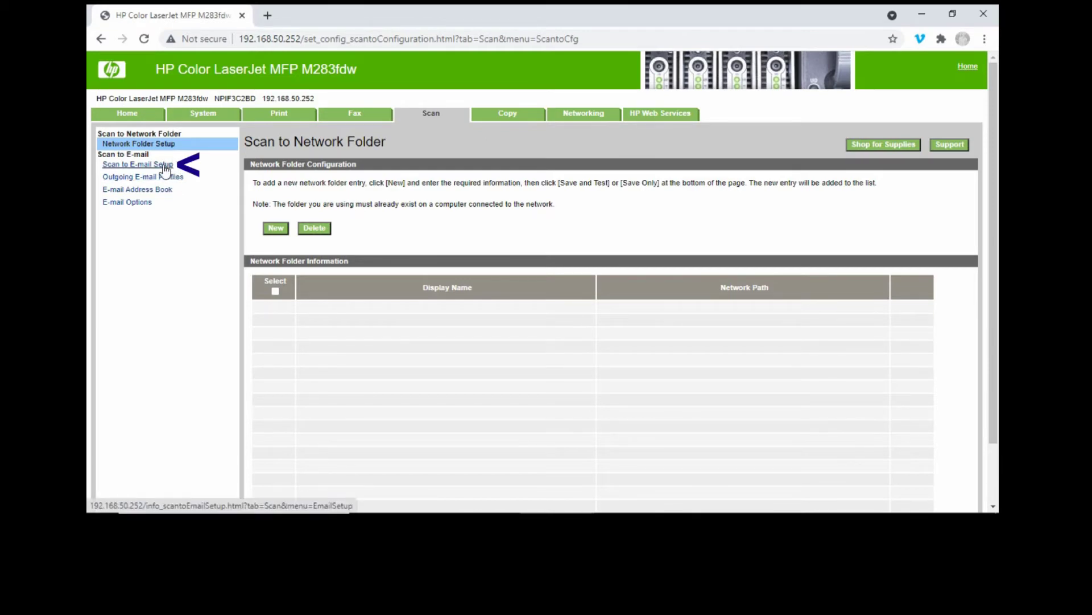
left_click(167, 167)
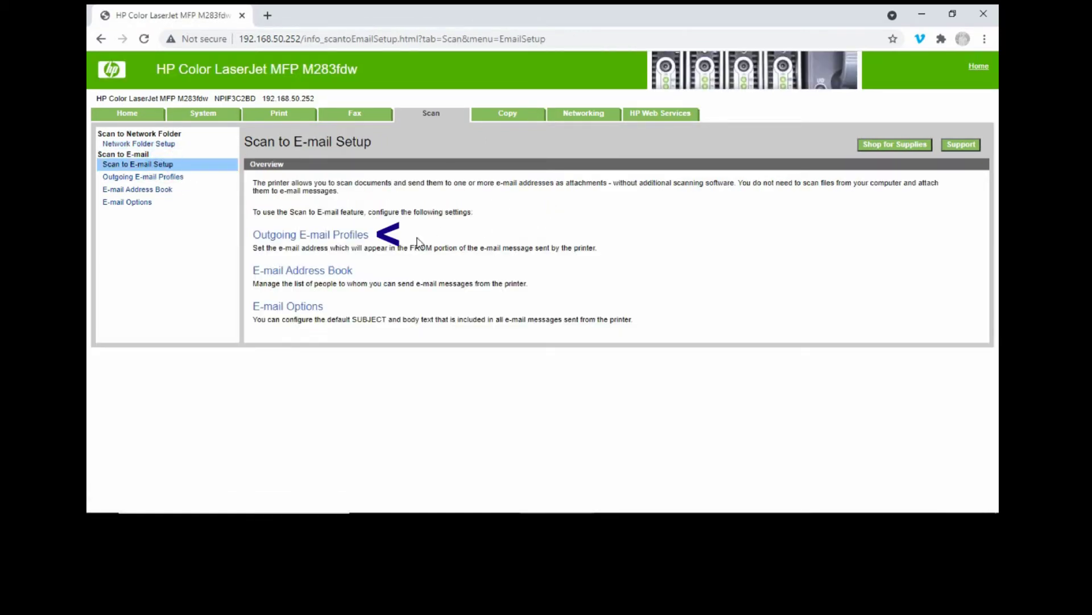
left_click(334, 239)
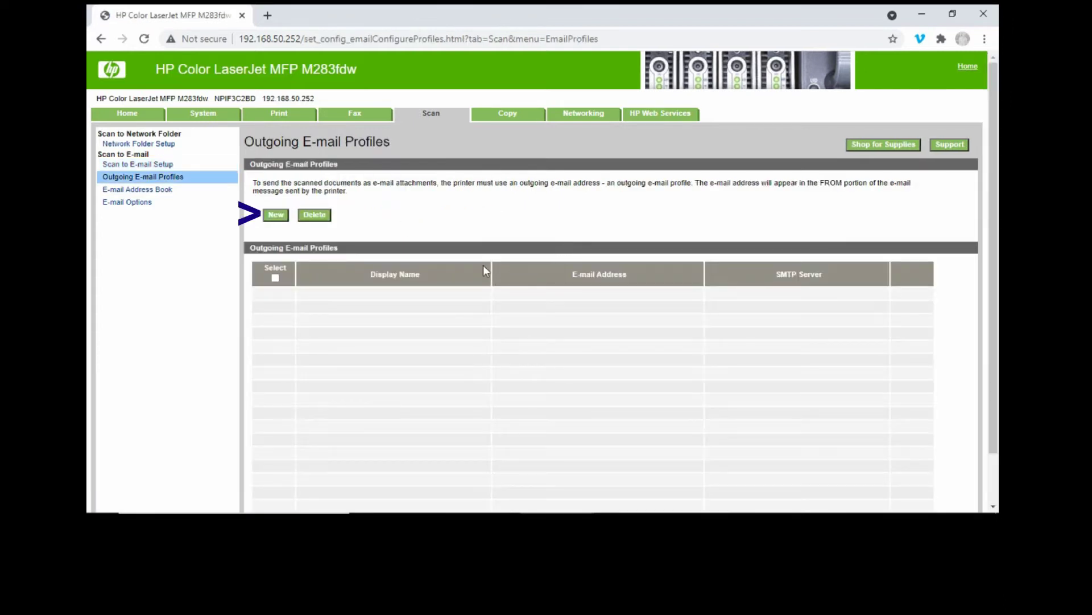
left_click(277, 215)
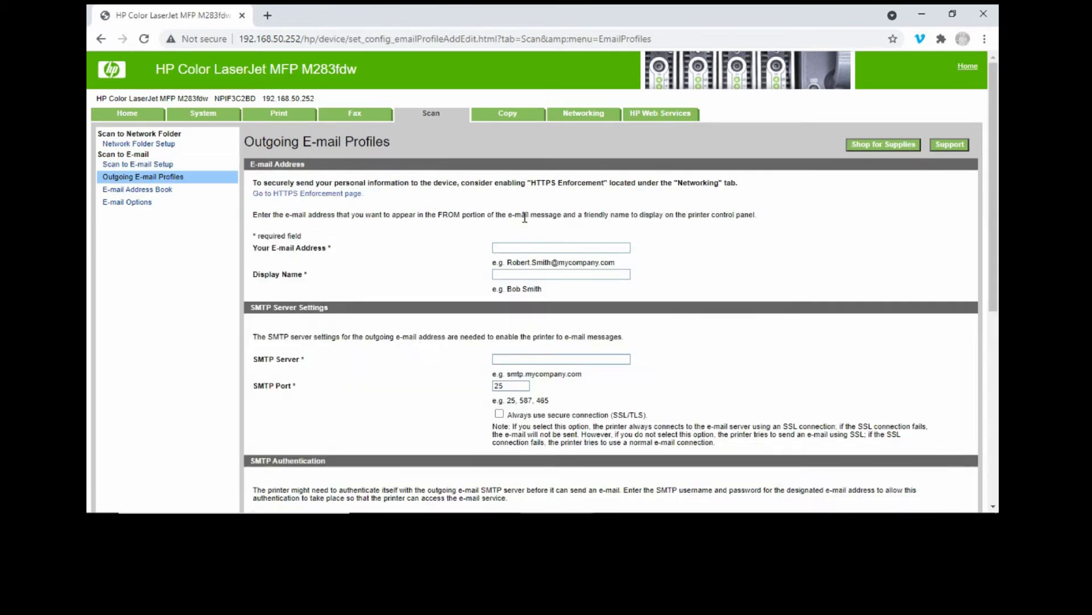
Fill in the Yahoo sender address and display name 'Yahoo Mail'.
left_click(514, 247)
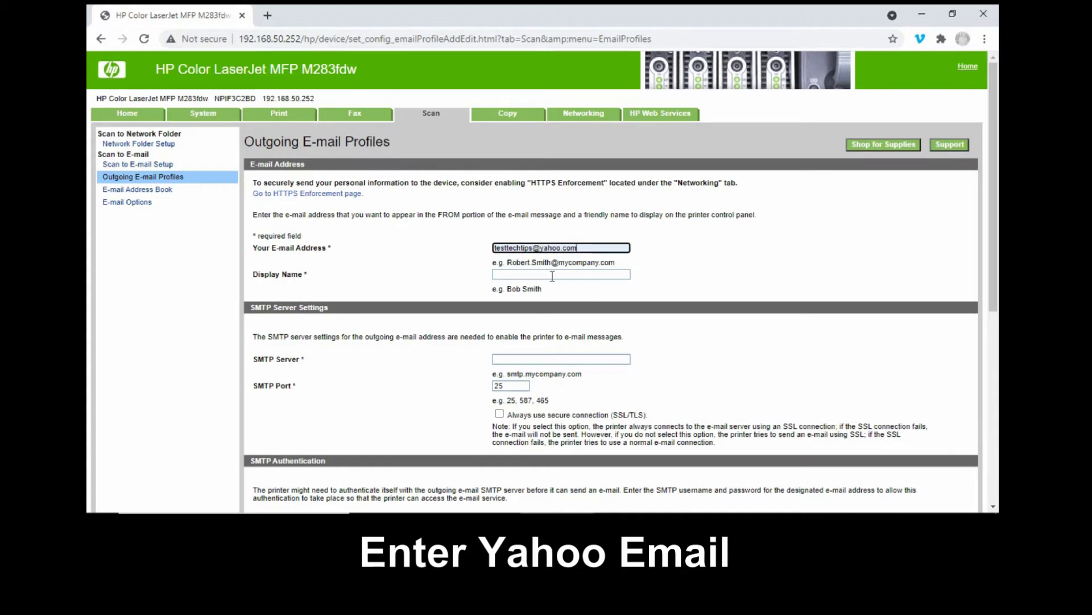
left_click(714, 284)
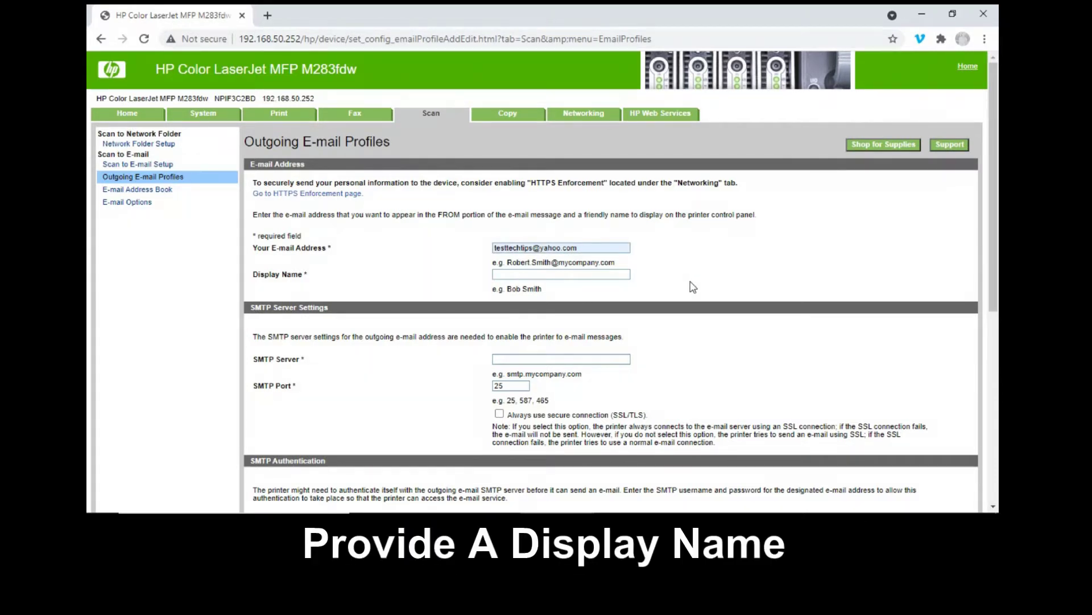
left_click(611, 275)
type("Yahoo Mail")
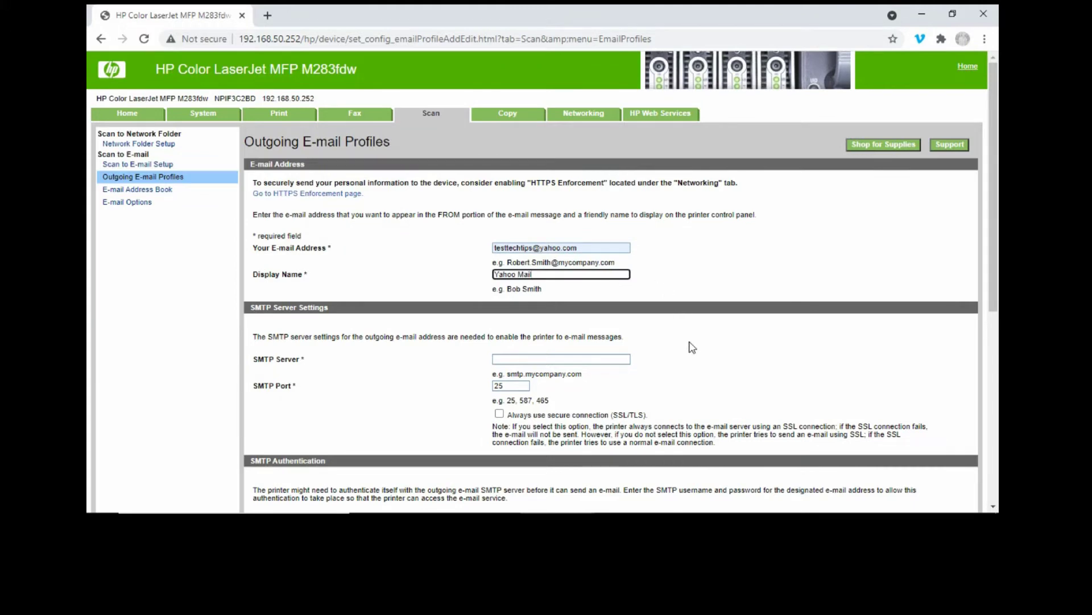
left_click(632, 370)
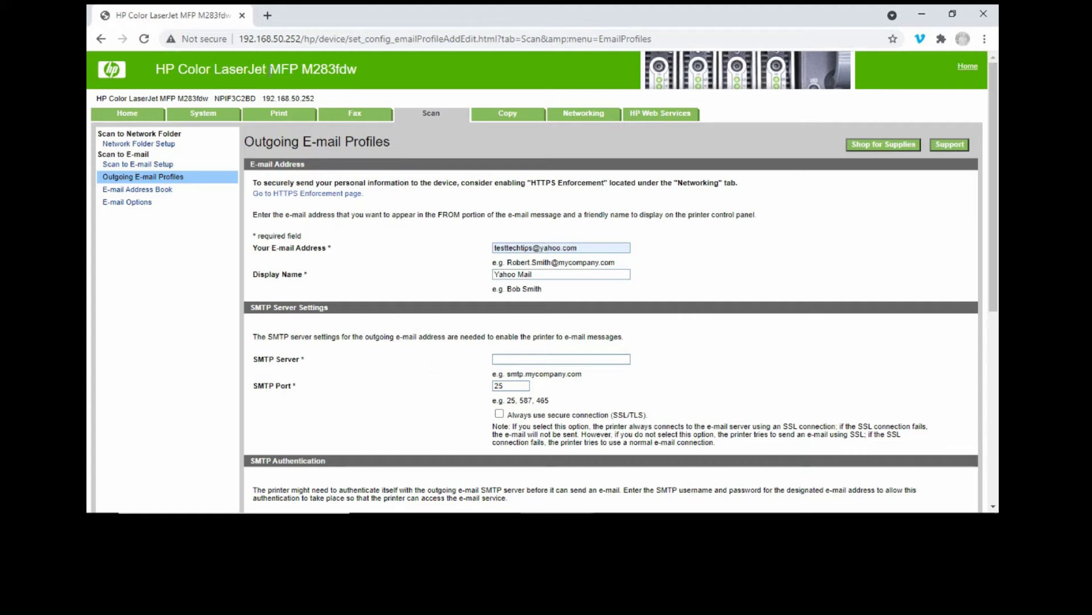
Search Google for 'smtp for yahoo mail' and copy smtp.mail.yahoo.com from the results.
left_click(268, 15)
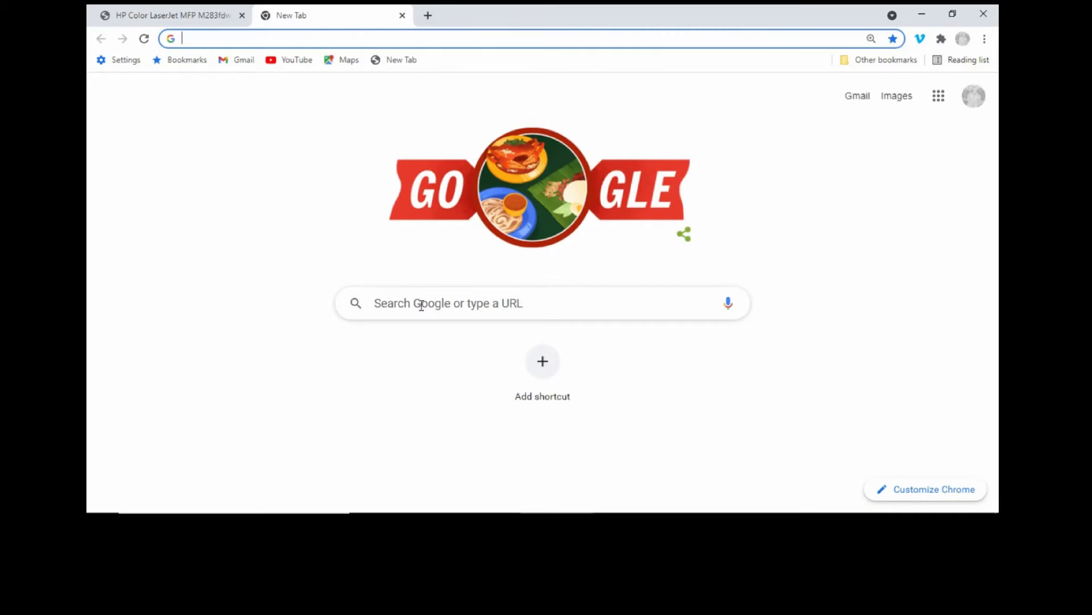
left_click(420, 304)
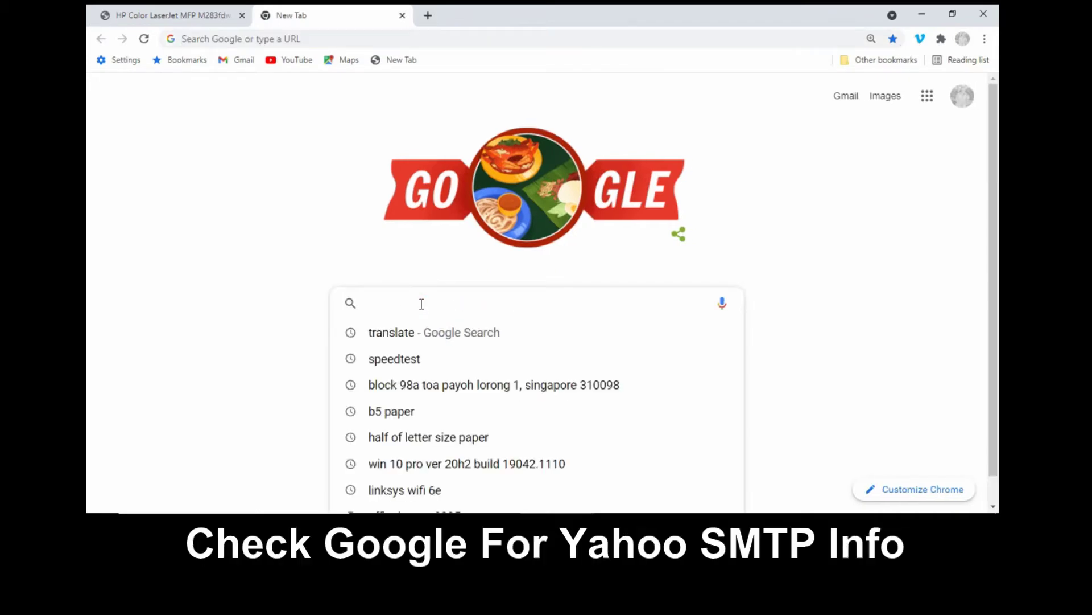
type("smtp for yahoo mail")
key("Return")
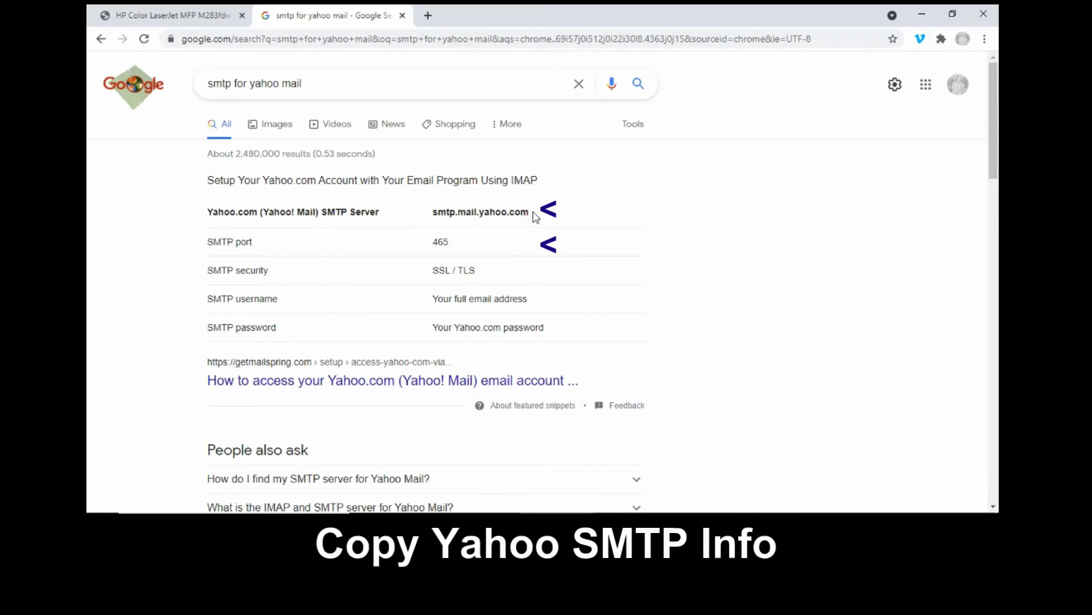
left_click_drag(542, 214, 438, 208)
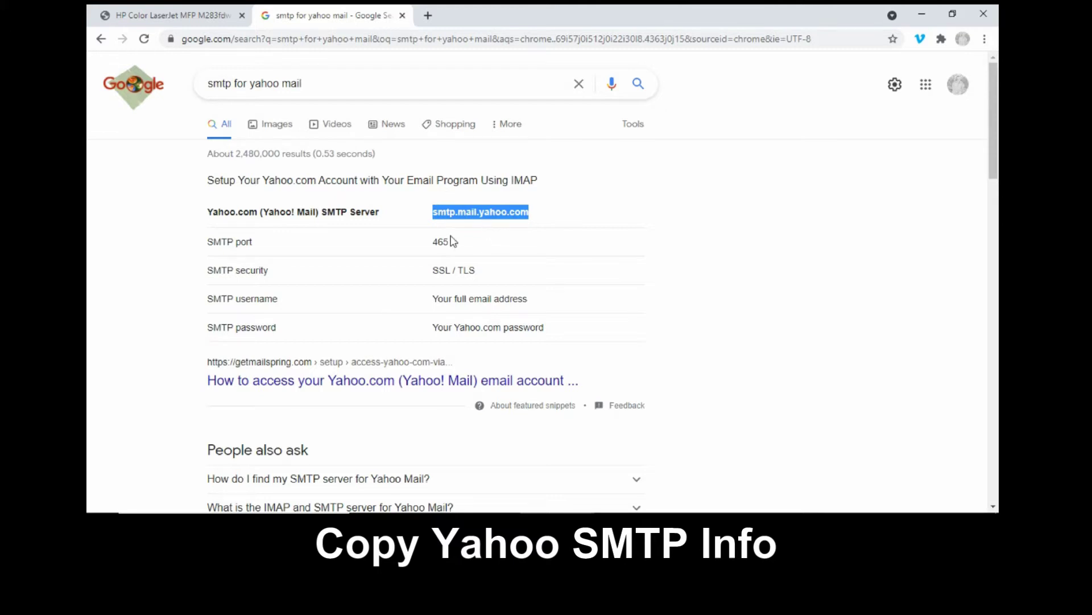
Set SMTP server smtp.mail.yahoo.com, port 465 and SSL/TLS in the profile.
left_click(189, 15)
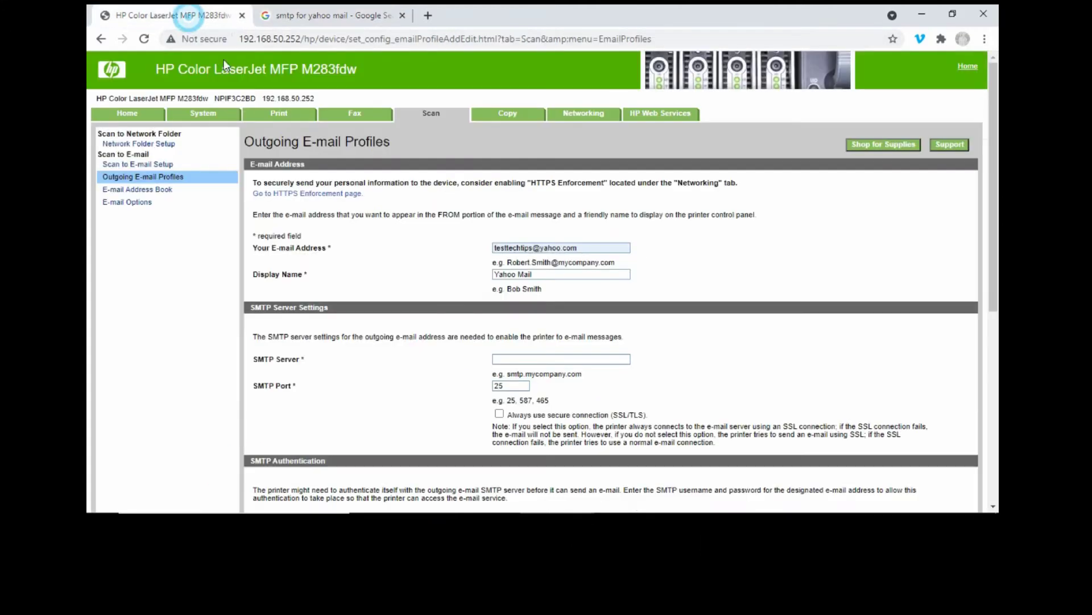
left_click(512, 360)
type("smtp.mail.yahoo.com")
left_click_drag(509, 386, 470, 385)
type("65")
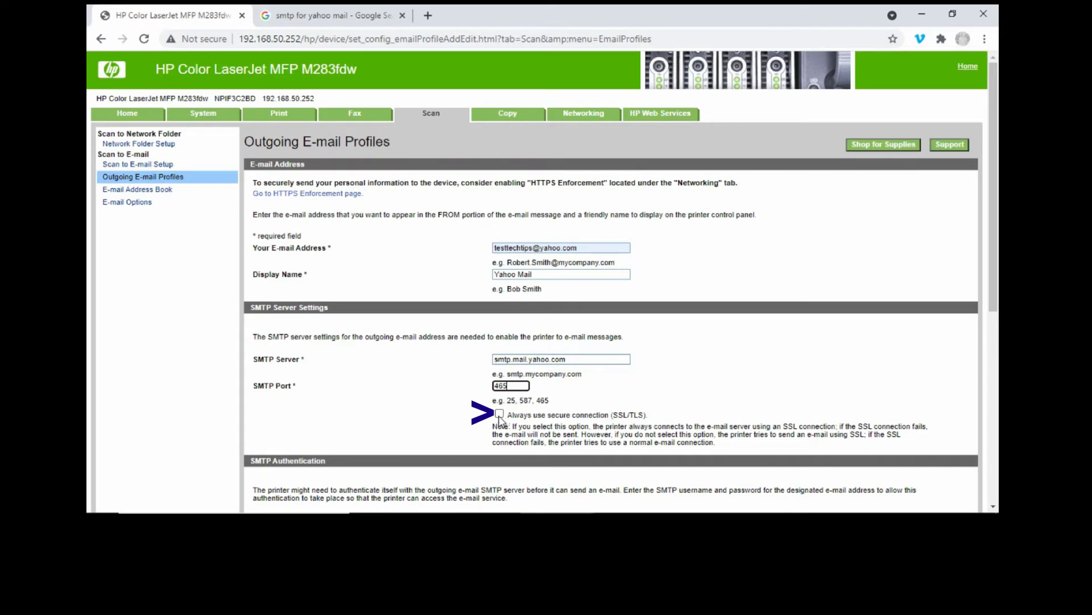
left_click(499, 416)
scroll(638, 413, "down", 4)
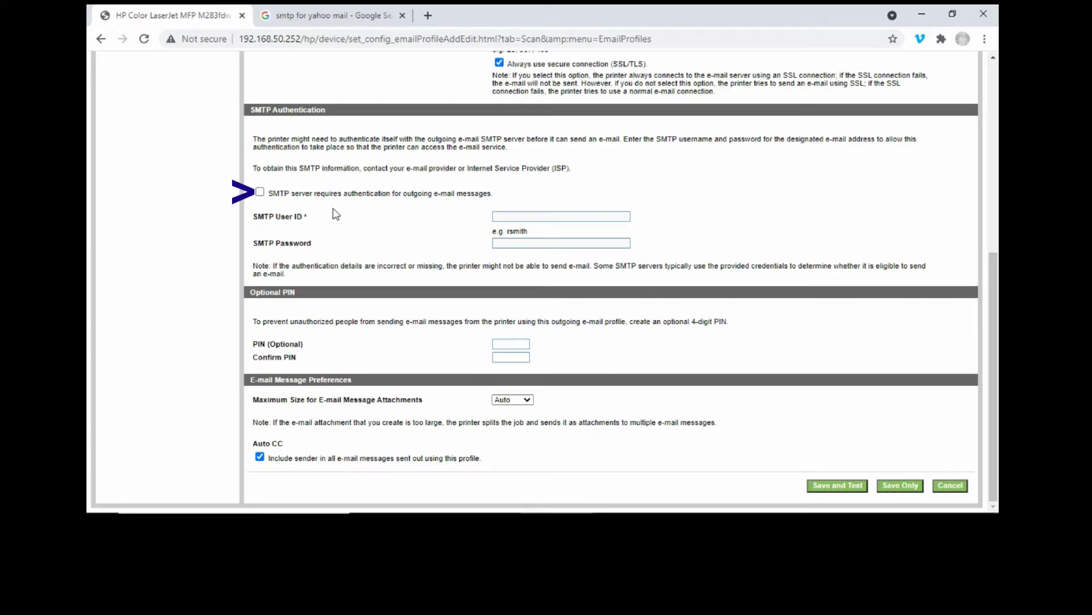
Require SMTP authentication and use the Yahoo address as SMTP user ID.
left_click(259, 194)
scroll(469, 243, "up", 4)
left_click_drag(590, 247, 491, 250)
scroll(805, 293, "down", 1)
scroll(805, 293, "down", 2)
left_click(523, 368)
key("ctrl+v")
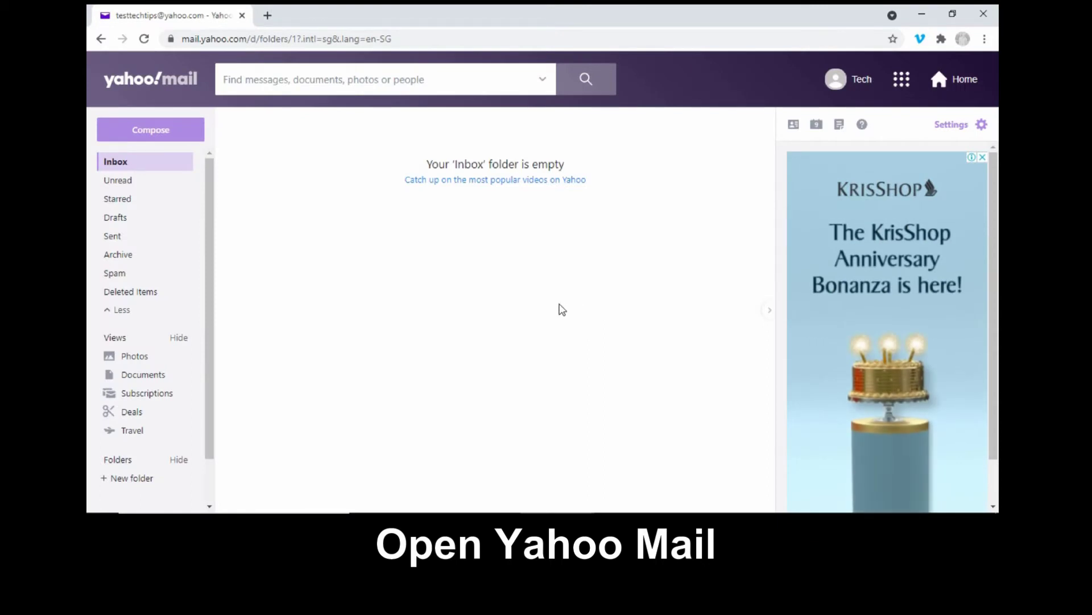
Reach Yahoo Account security via Account info, re-verifying sign-in with the password.
left_click(846, 82)
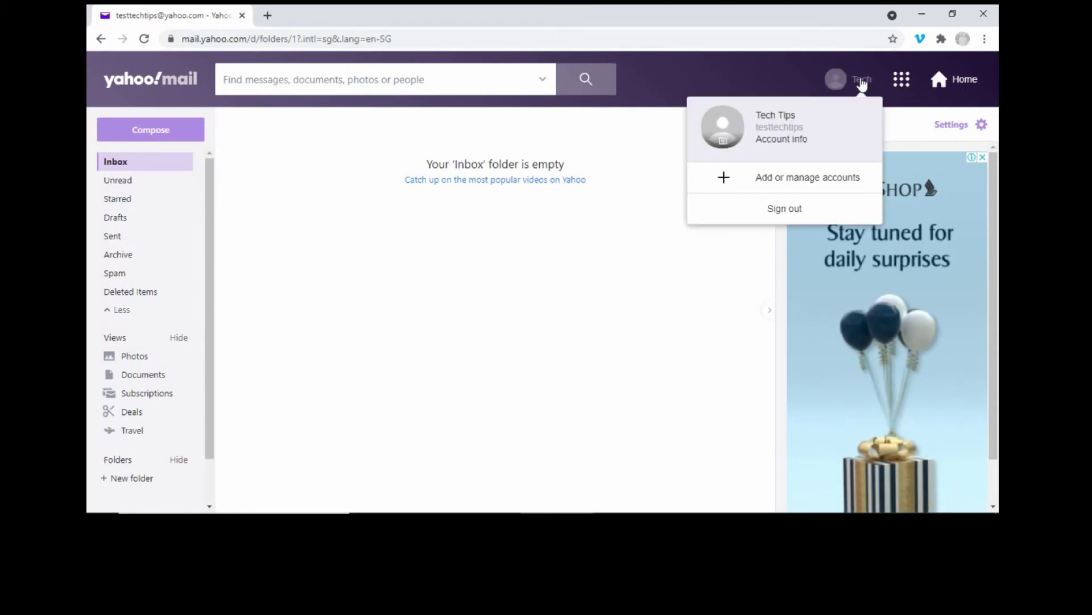
left_click(782, 139)
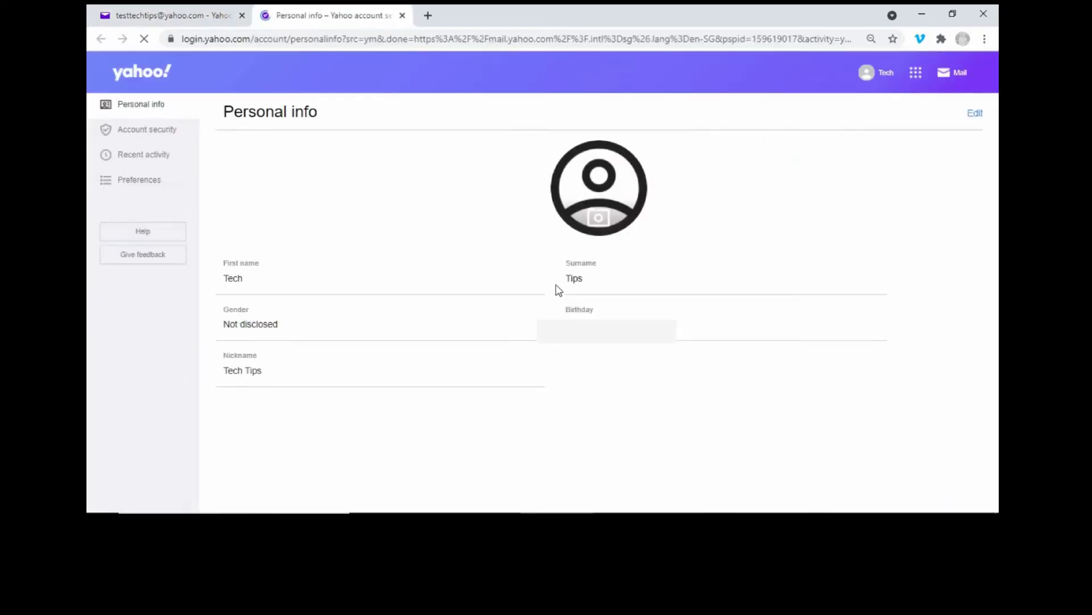
left_click(155, 133)
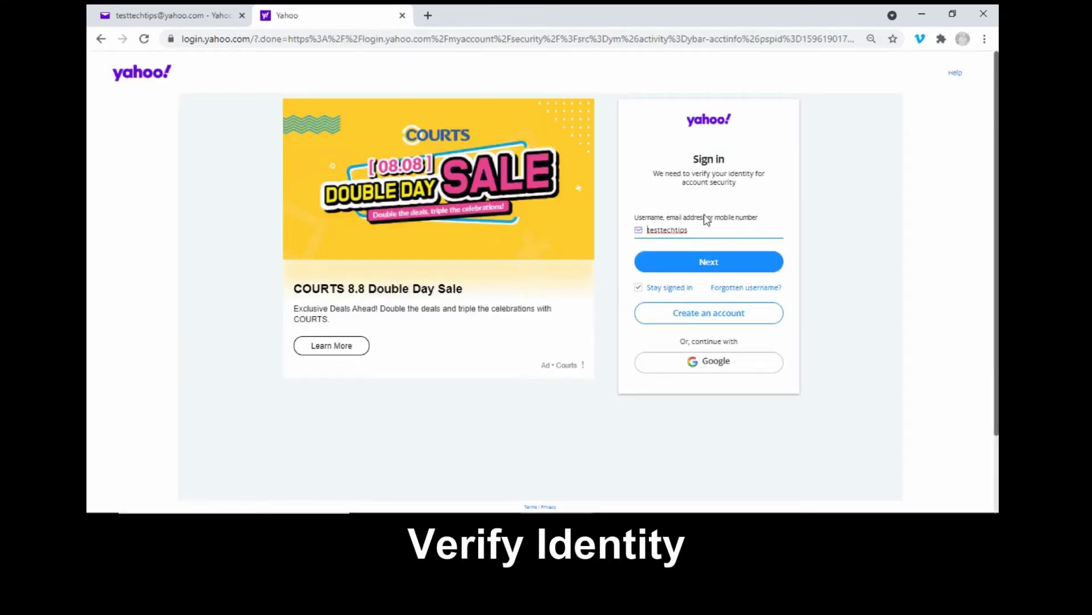
left_click(718, 265)
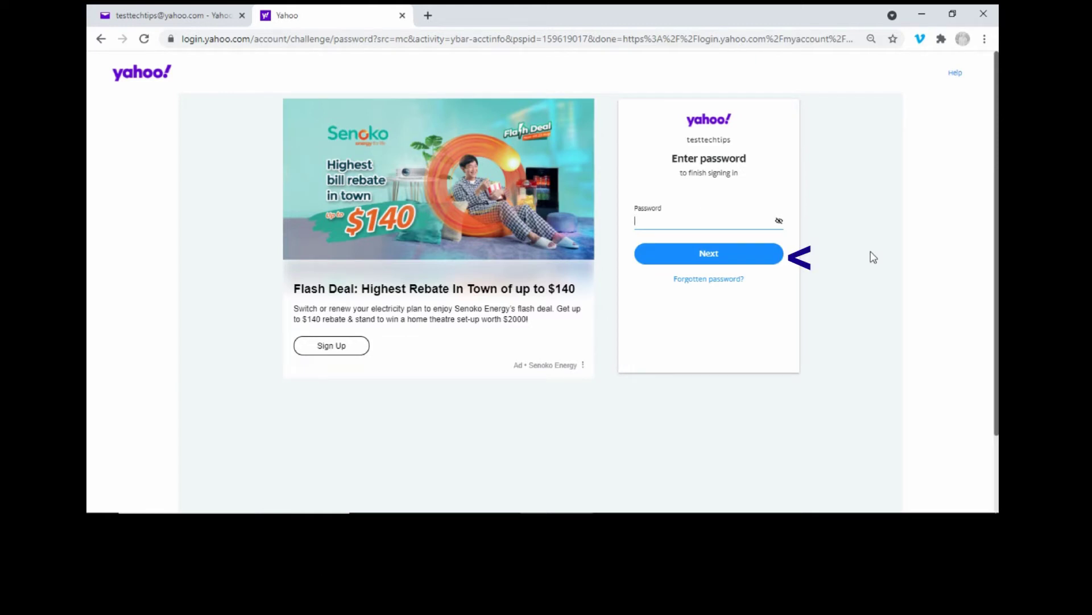
type("••••••••")
key("Return")
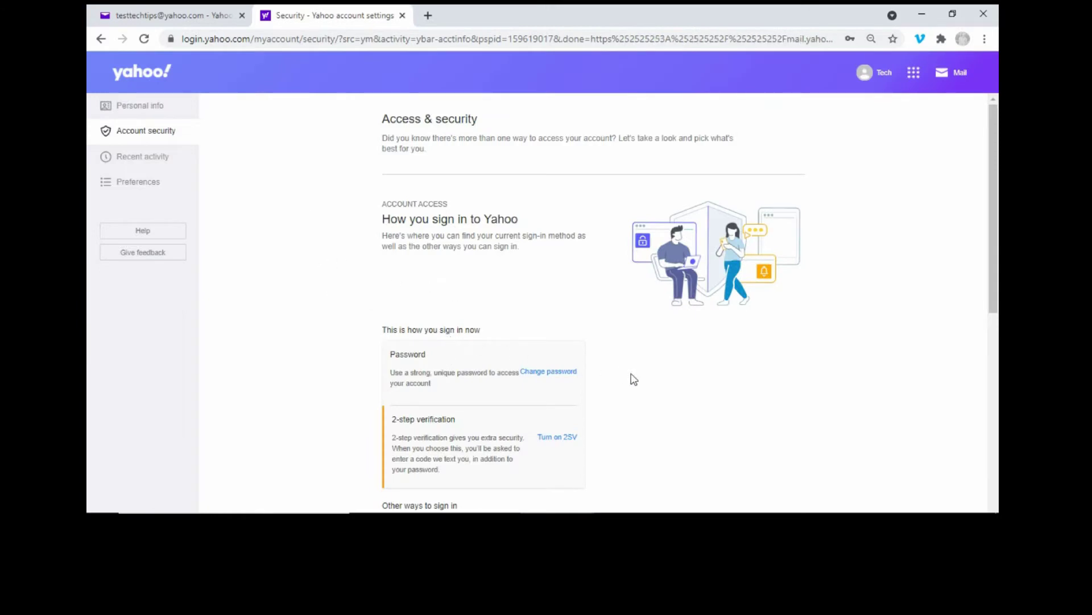
scroll(636, 380, "down", 3)
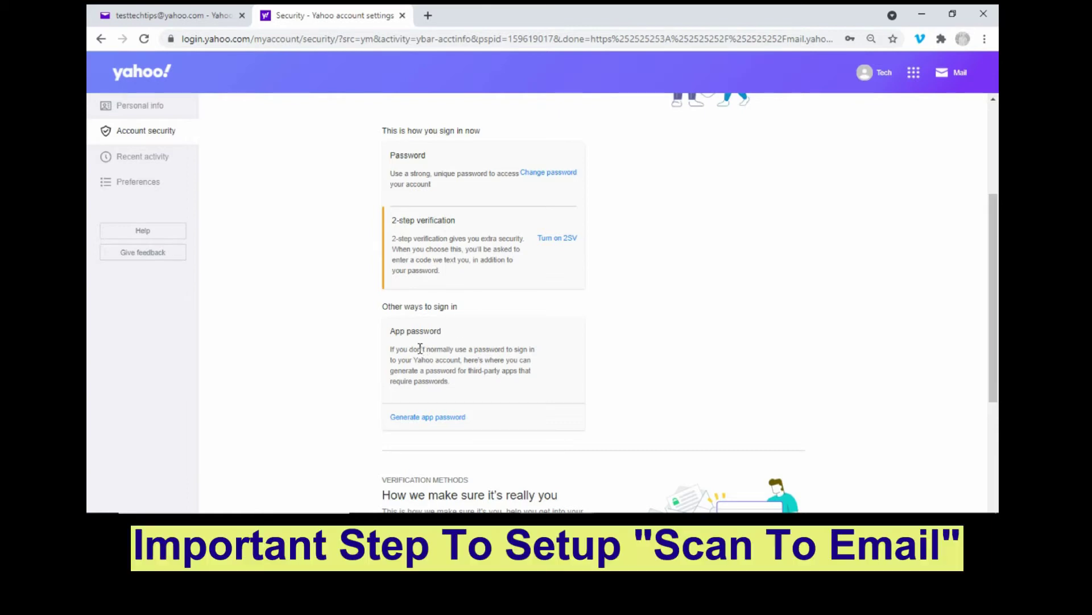
Generate a Yahoo app password named 'HP Scan to Email'.
left_click(438, 424)
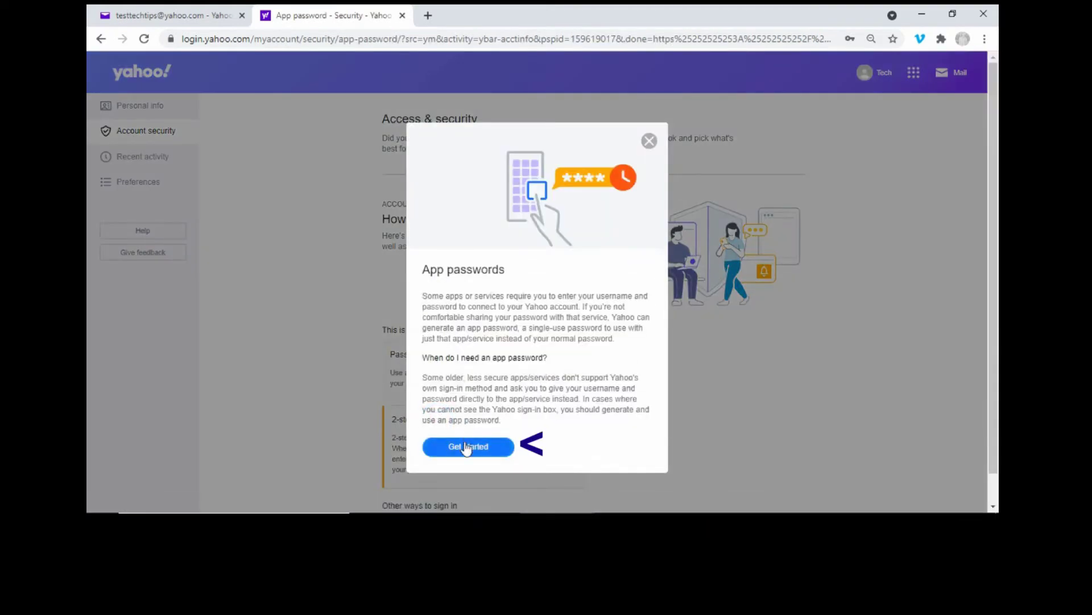
left_click(468, 449)
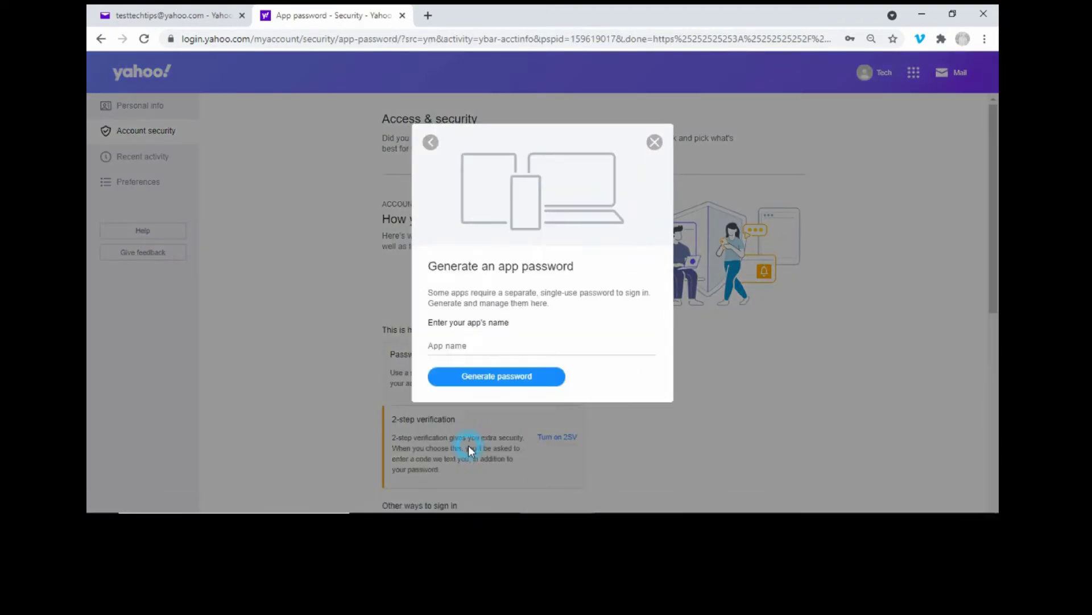
left_click(528, 344)
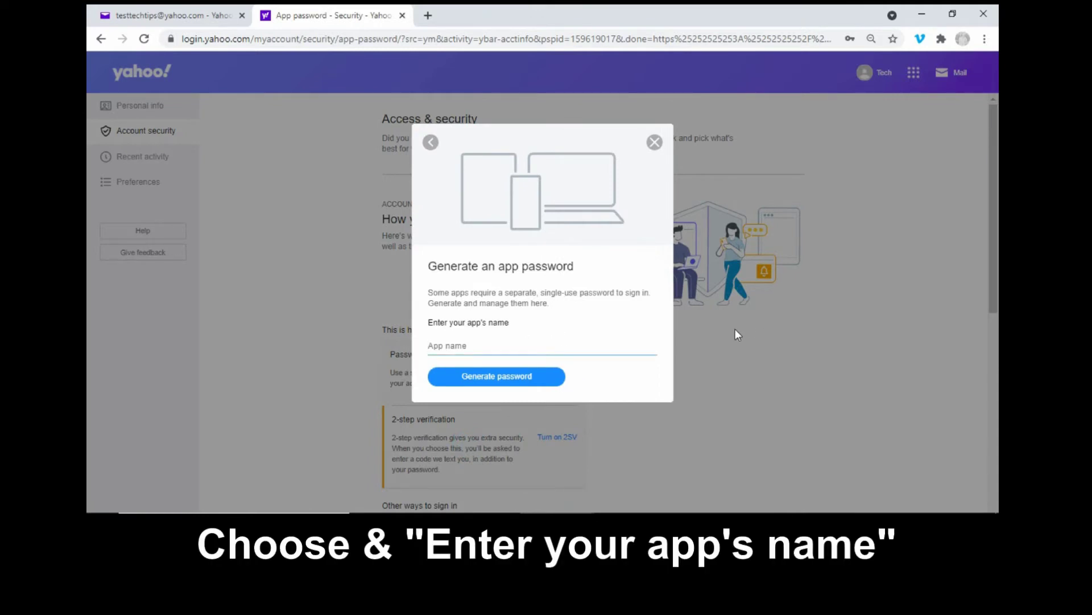
left_click(507, 344)
left_click(503, 373)
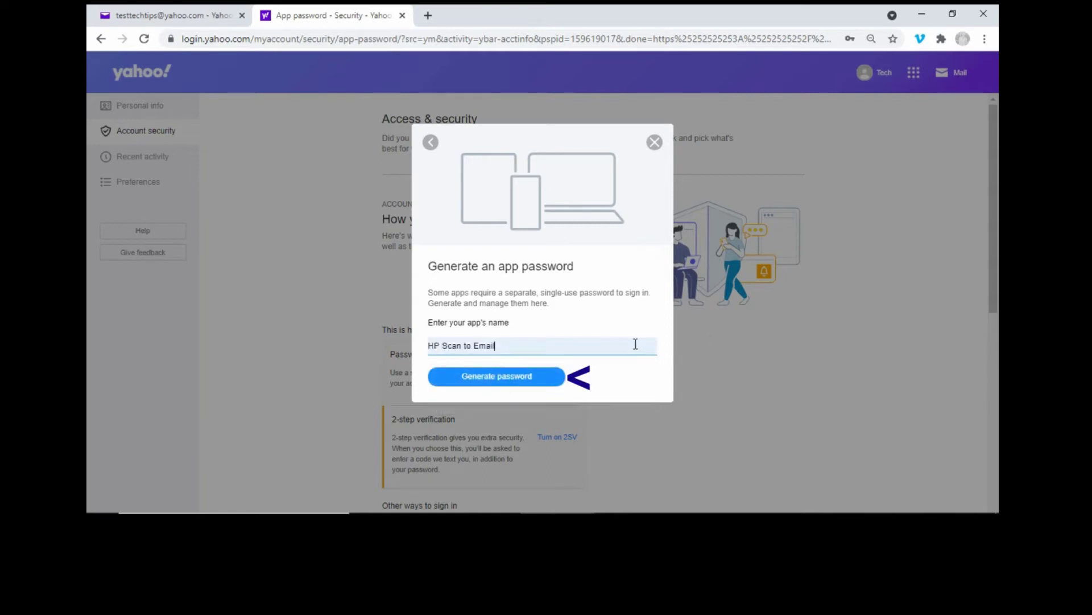
left_click(512, 380)
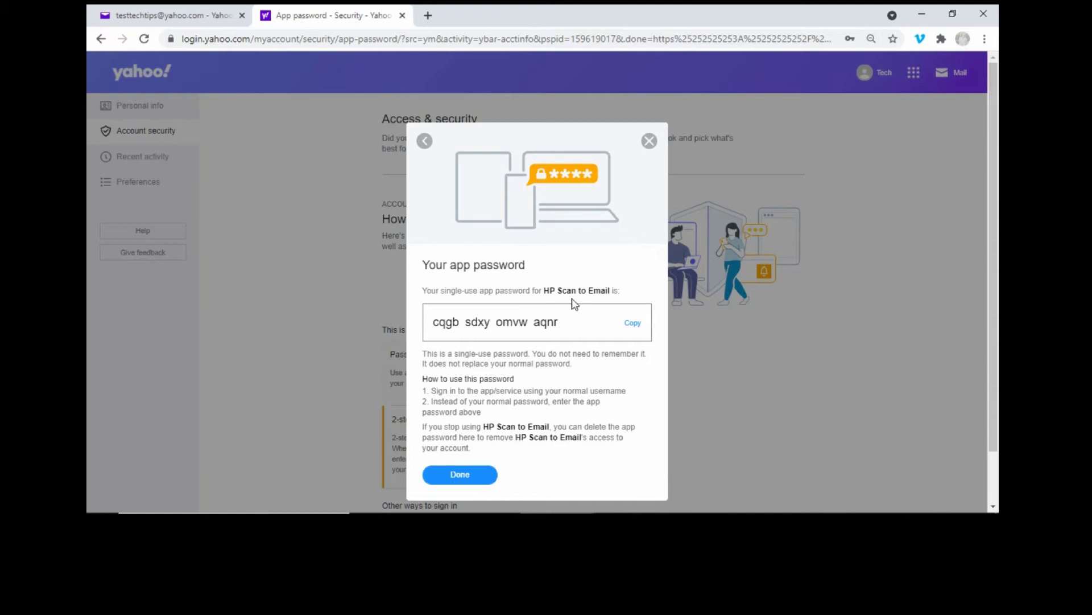
Copy the generated app password and close the dialog.
left_click(633, 324)
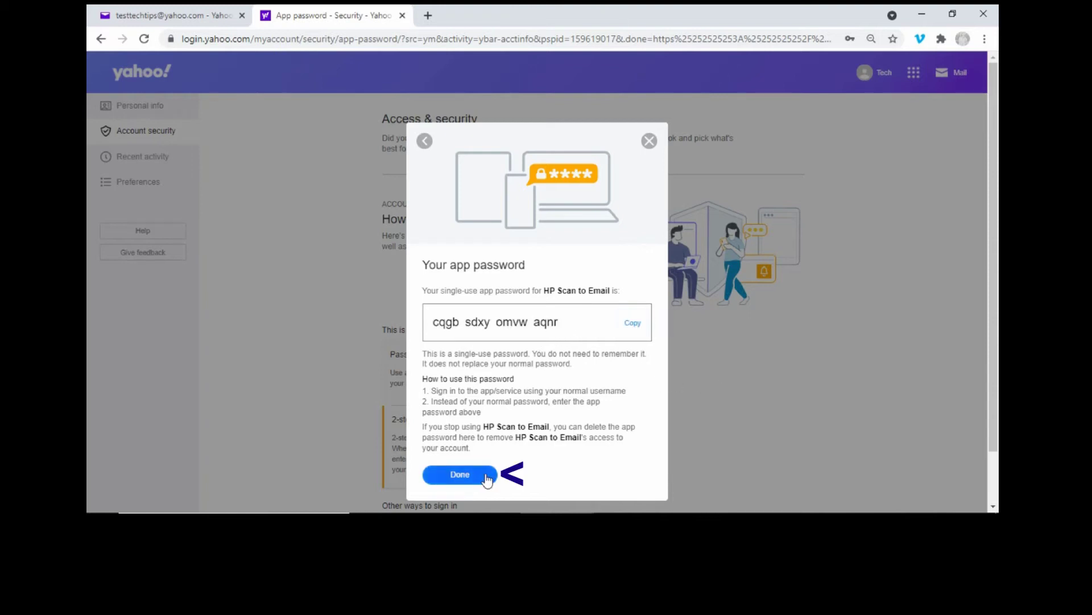
left_click(485, 476)
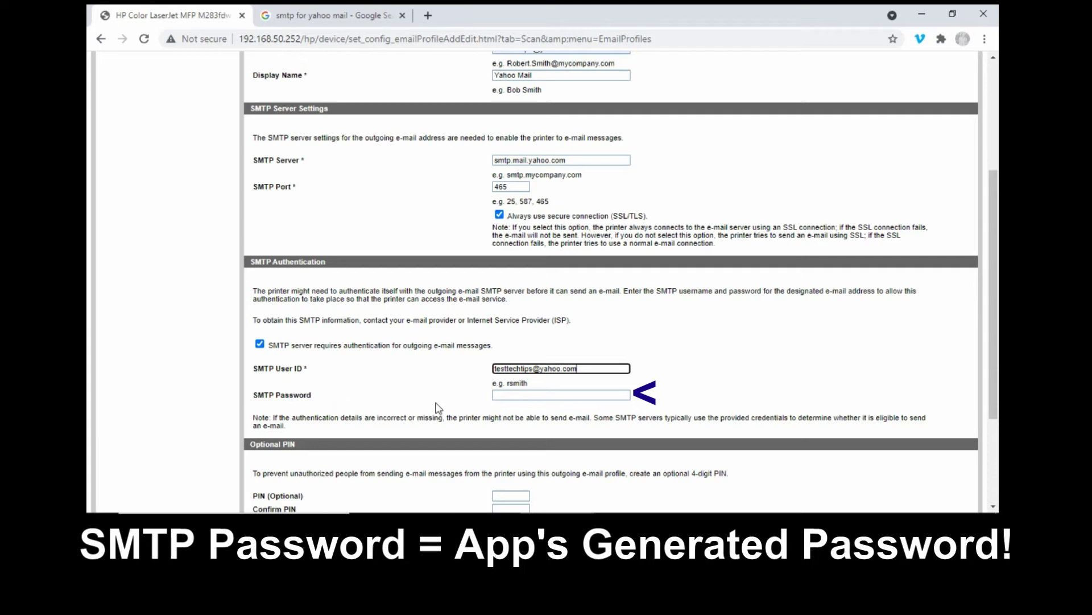
Paste the app password as SMTP password and keep attachment size limit Auto.
left_click(516, 396)
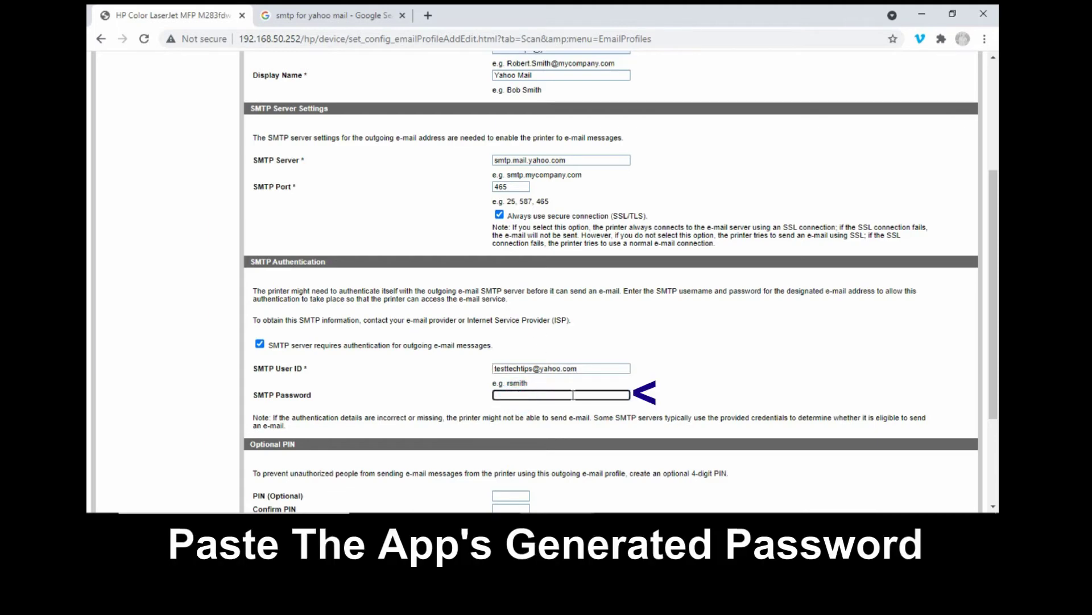
key("ctrl+v")
scroll(738, 357, "down", 2)
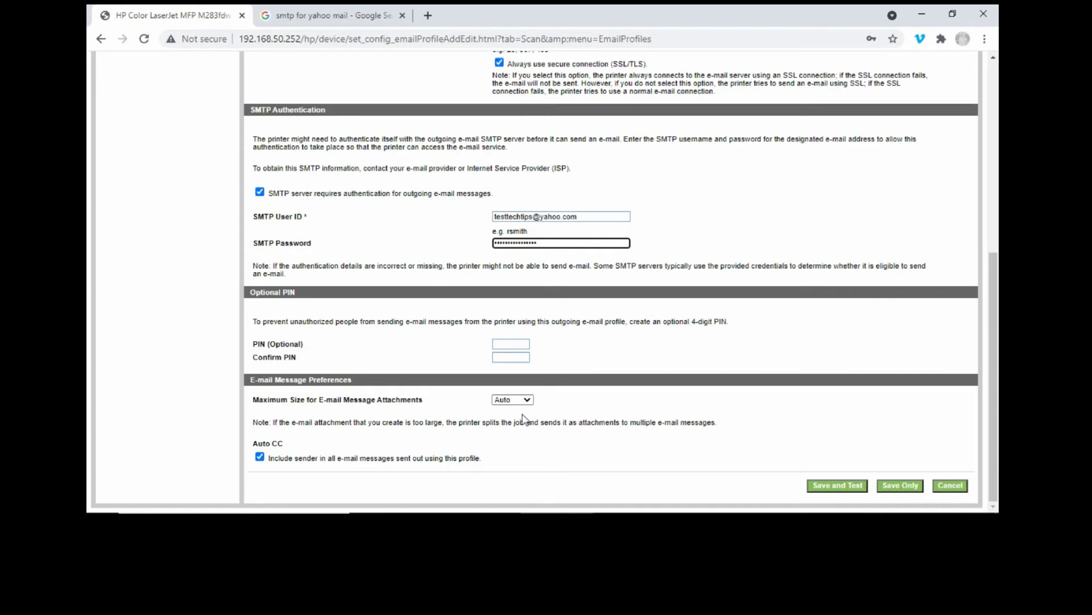
left_click(528, 400)
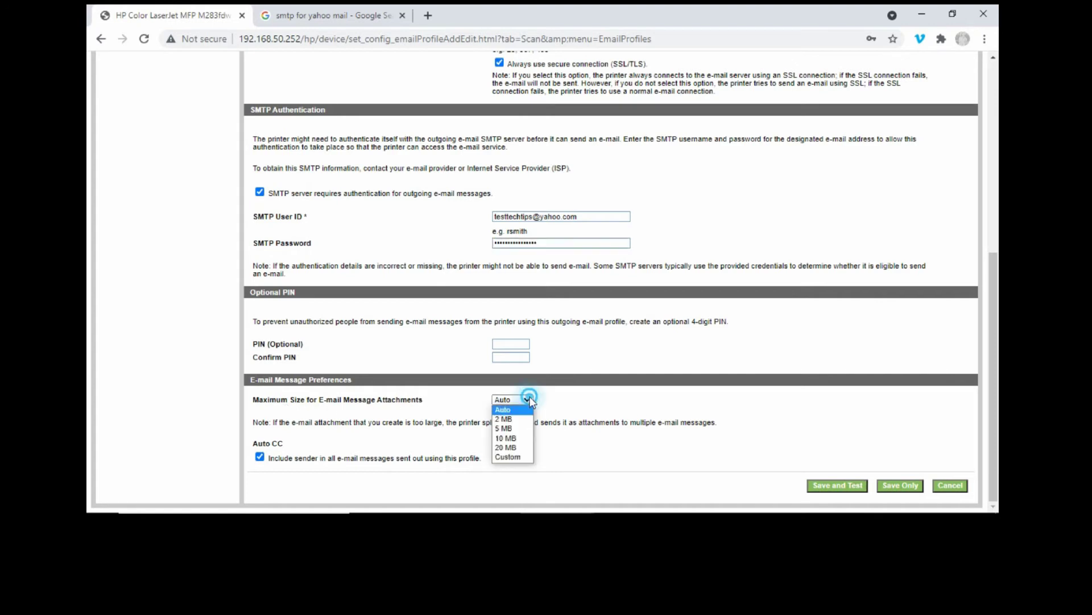
left_click(517, 411)
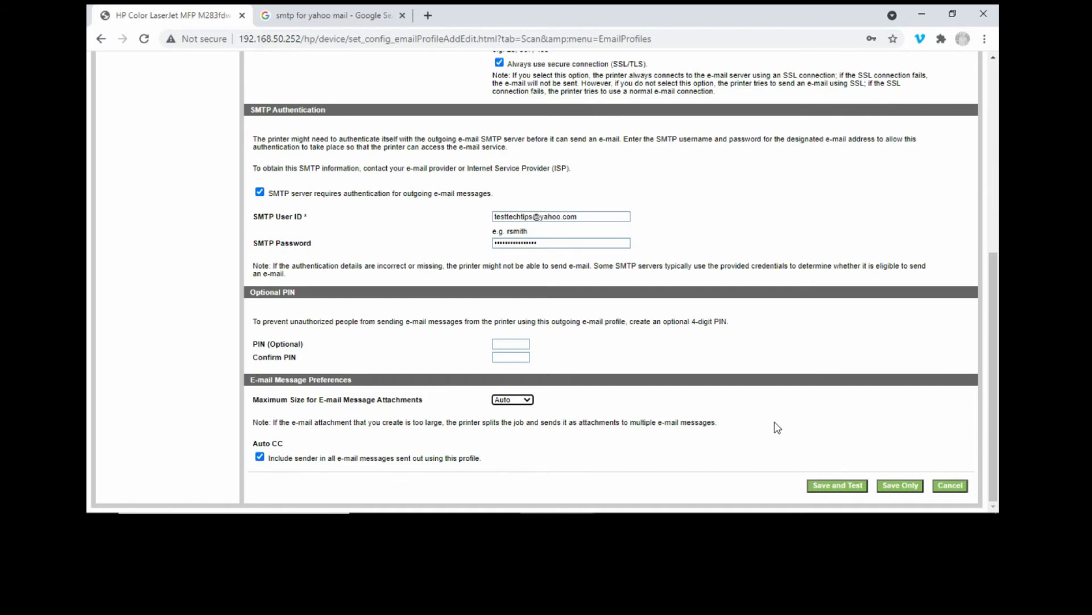
Save and test the Yahoo Mail profile, then acknowledge the successful test result.
left_click(840, 486)
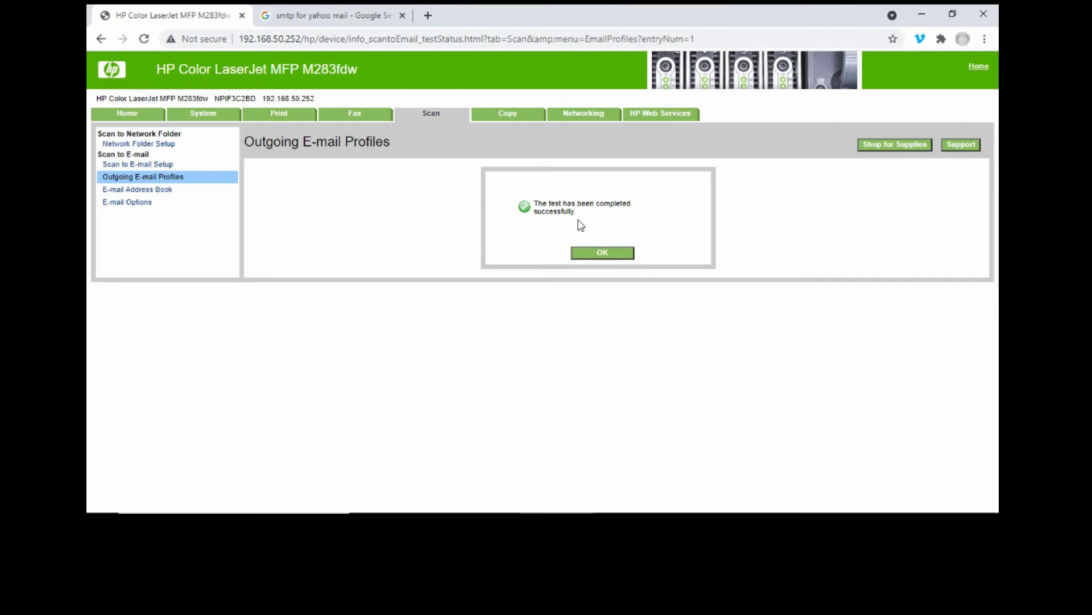
left_click(601, 254)
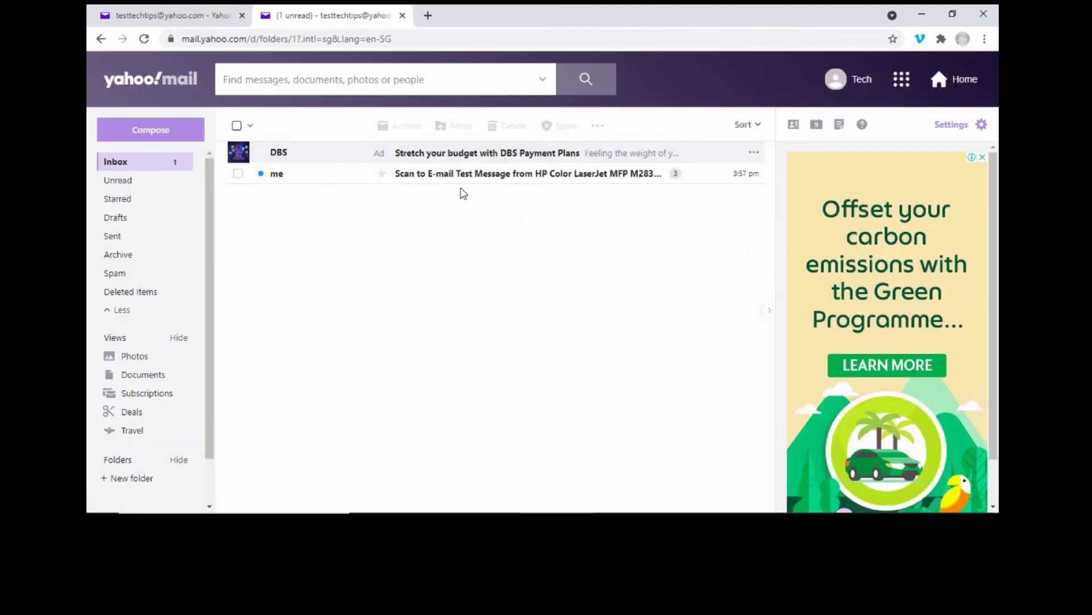
mouse_move(428, 179)
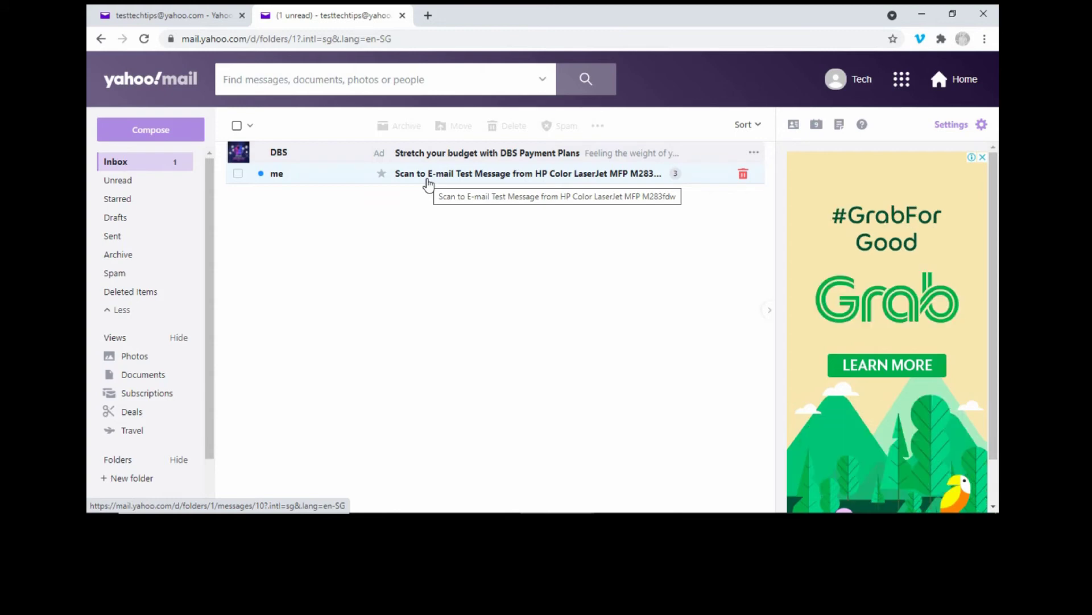
Read the printer's Scan to E-mail Test Message and return to the inbox.
left_click(430, 181)
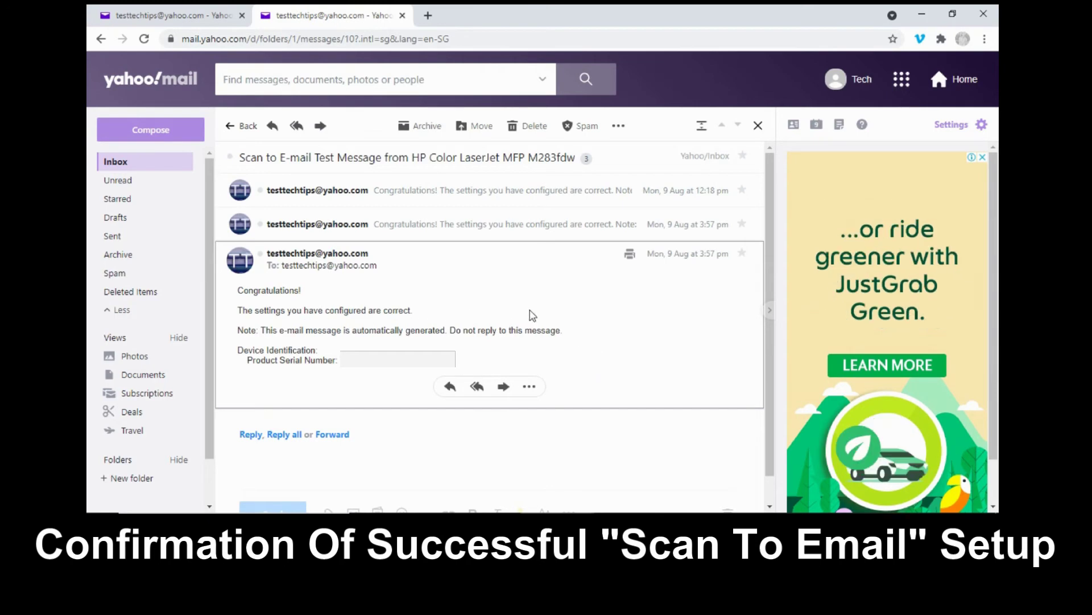
left_click(158, 170)
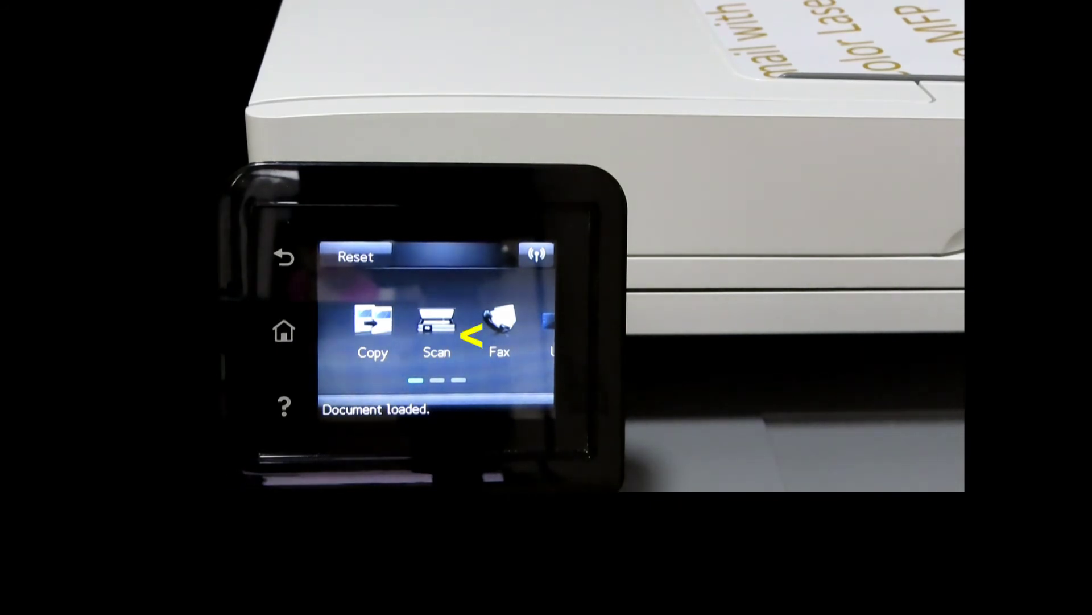
Scan the loaded document to e-mail with subject 'Test' and send it.
left_click(438, 322)
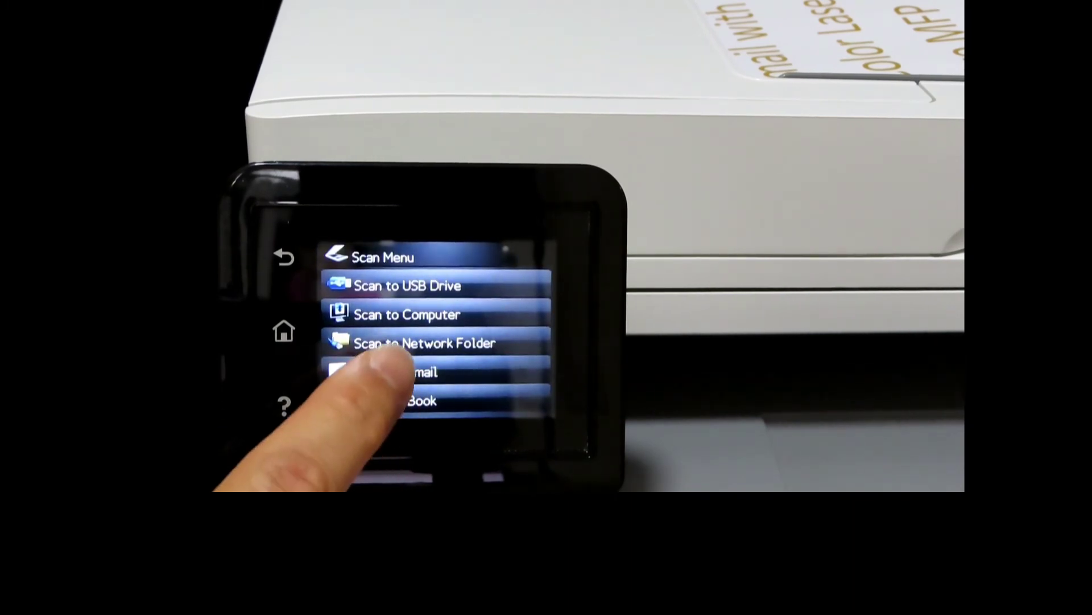
left_click(395, 371)
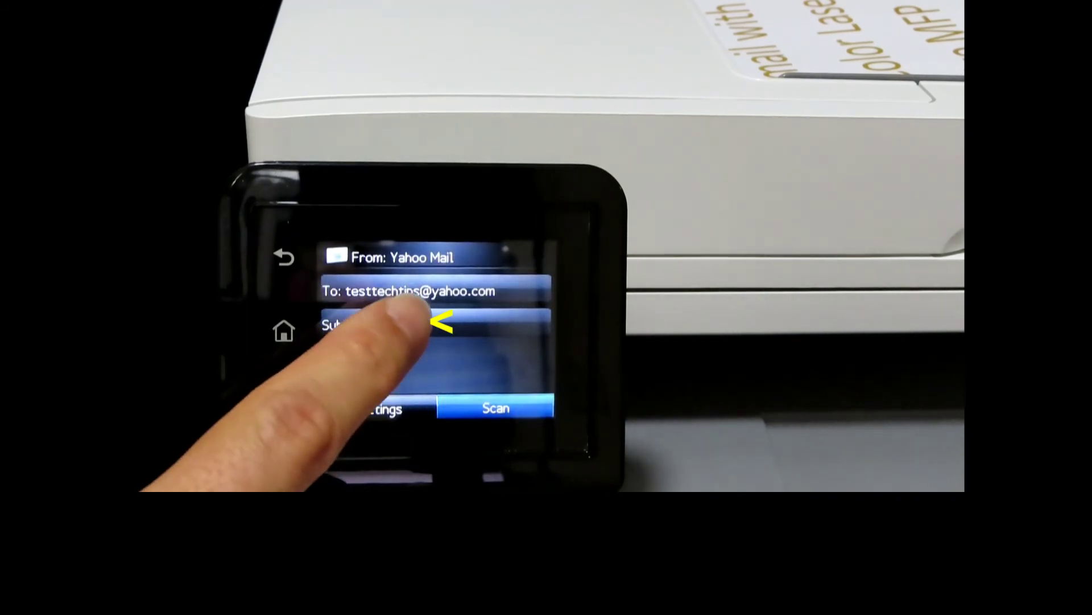
left_click(388, 326)
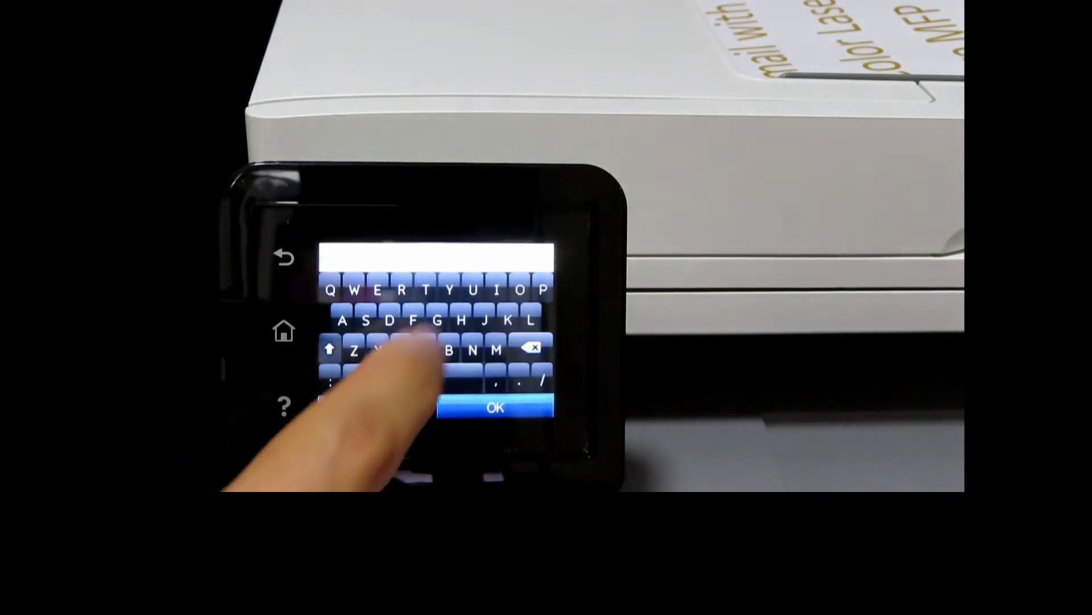
left_click(425, 289)
left_click(379, 290)
left_click(365, 320)
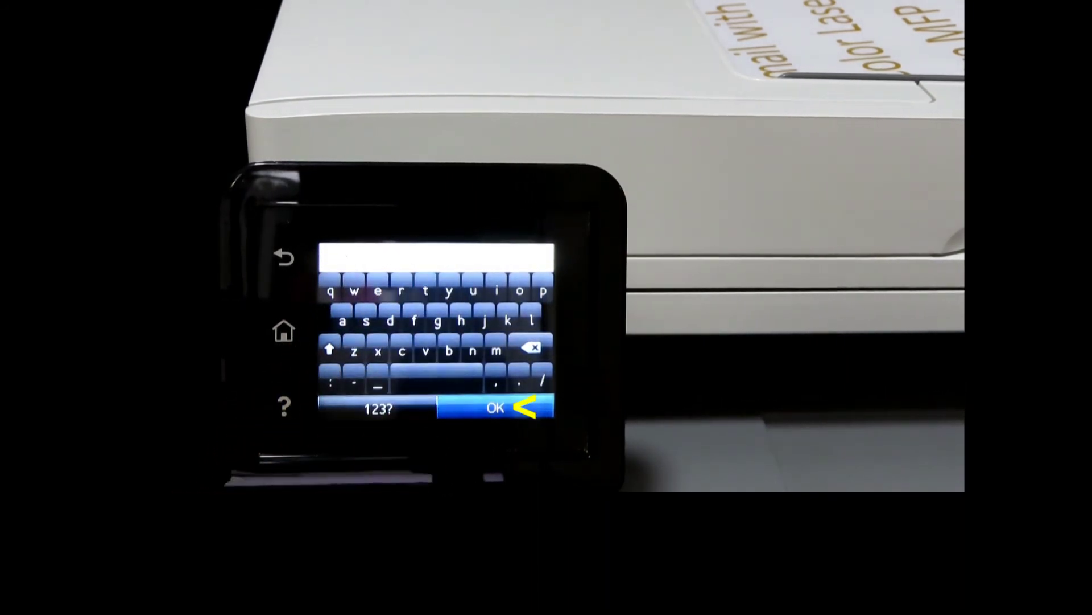
left_click(493, 407)
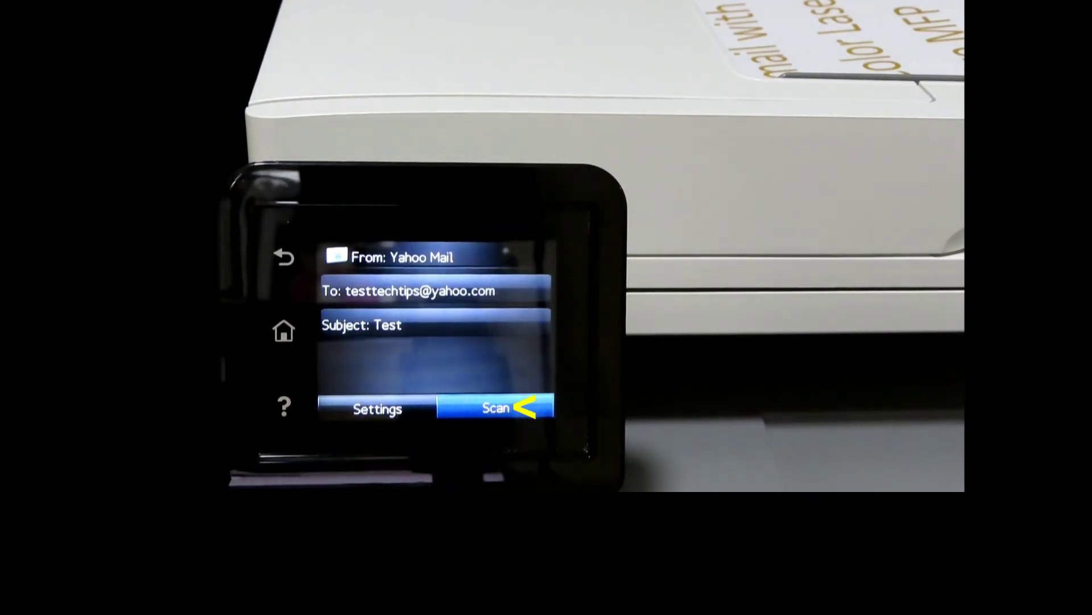
left_click(482, 402)
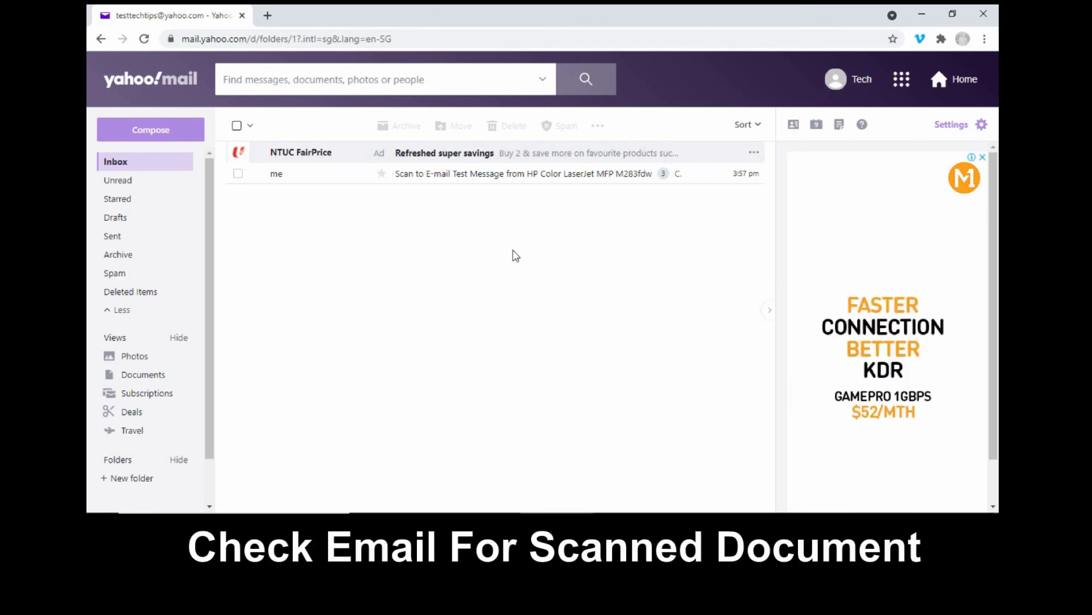
Refresh the inbox, view the new Test email and download its scan.pdf attachment.
left_click(121, 162)
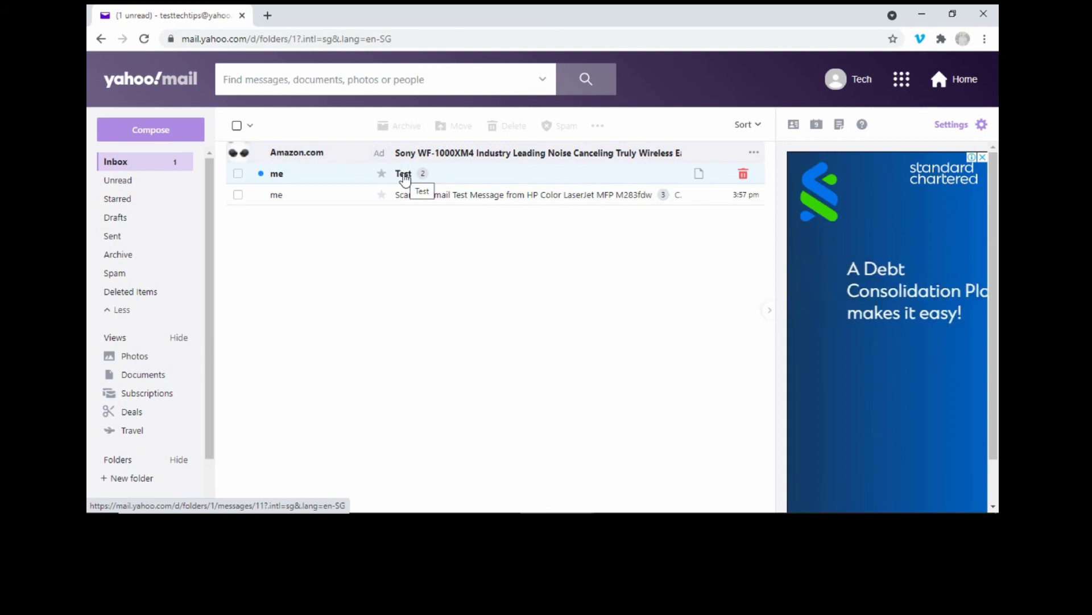
left_click(404, 174)
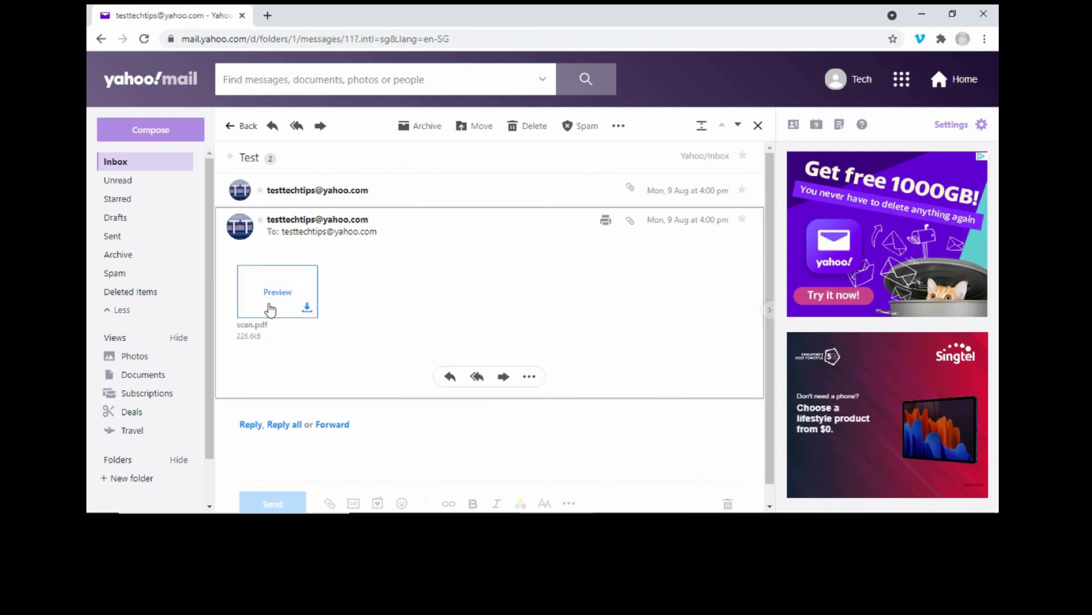
left_click(257, 331)
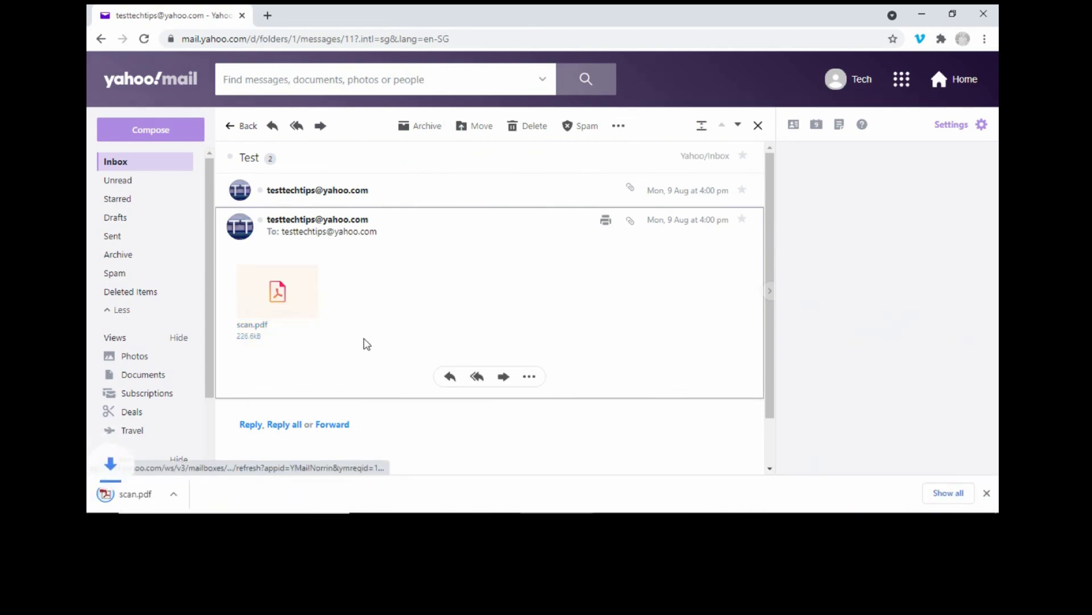
View the downloaded scan.pdf in Chrome, showing scanned Page 1 and Page 2.
left_click(133, 495)
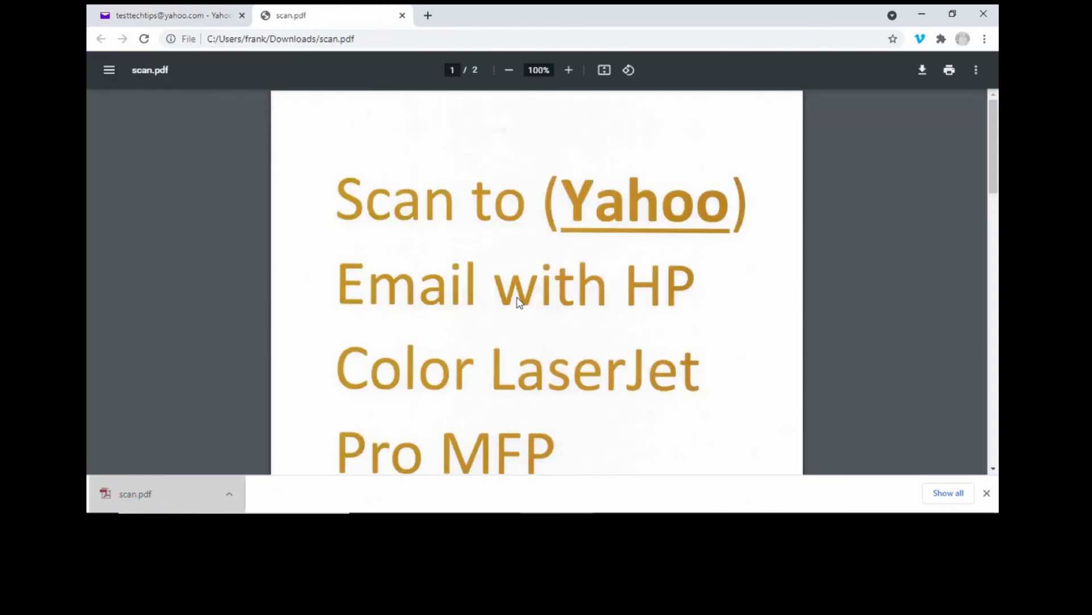
scroll(517, 302, "down", 2)
scroll(518, 303, "down", 2)
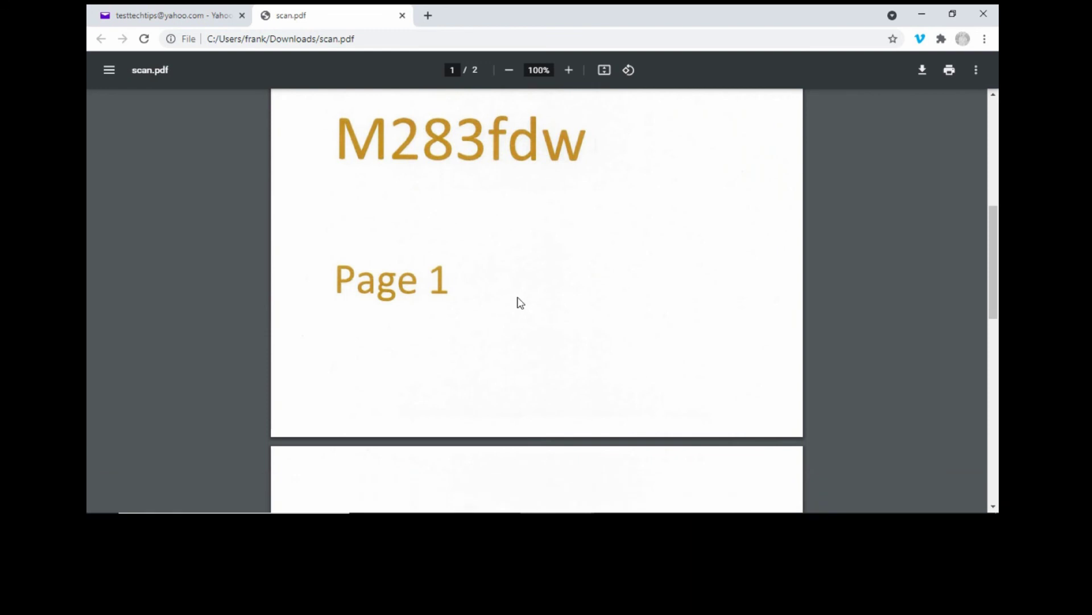
scroll(518, 302, "down", 2)
scroll(517, 303, "down", 3)
scroll(518, 303, "down", 3)
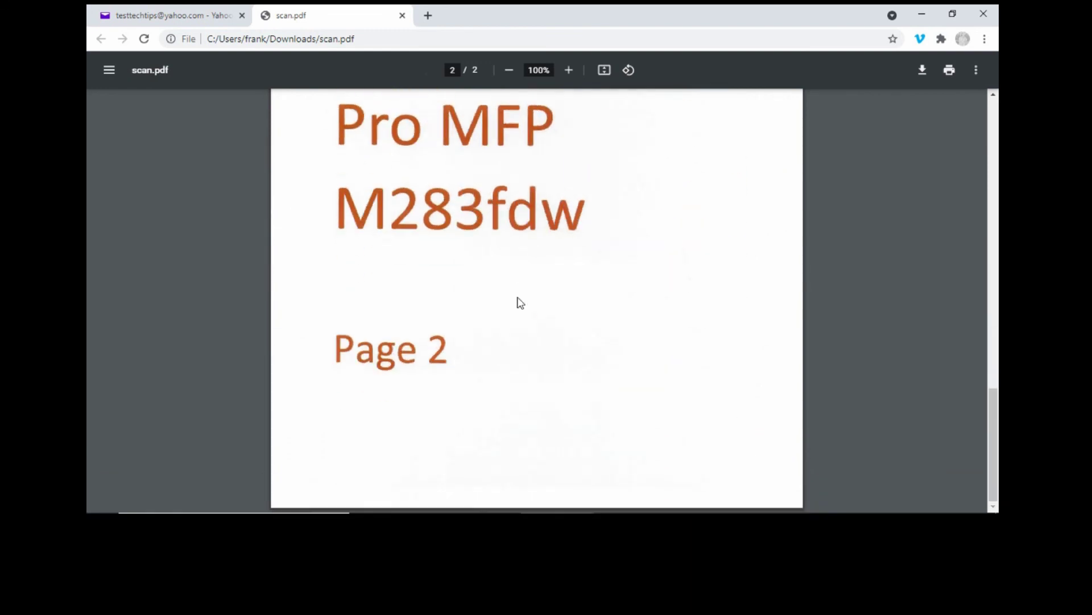
scroll(518, 302, "up", 2)
scroll(517, 302, "up", 2)
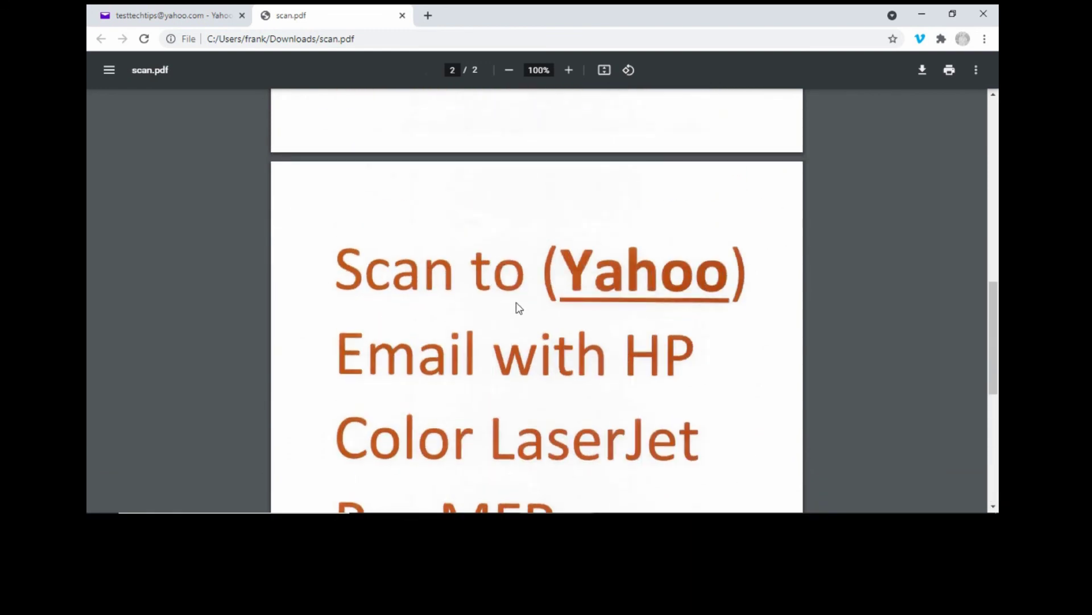